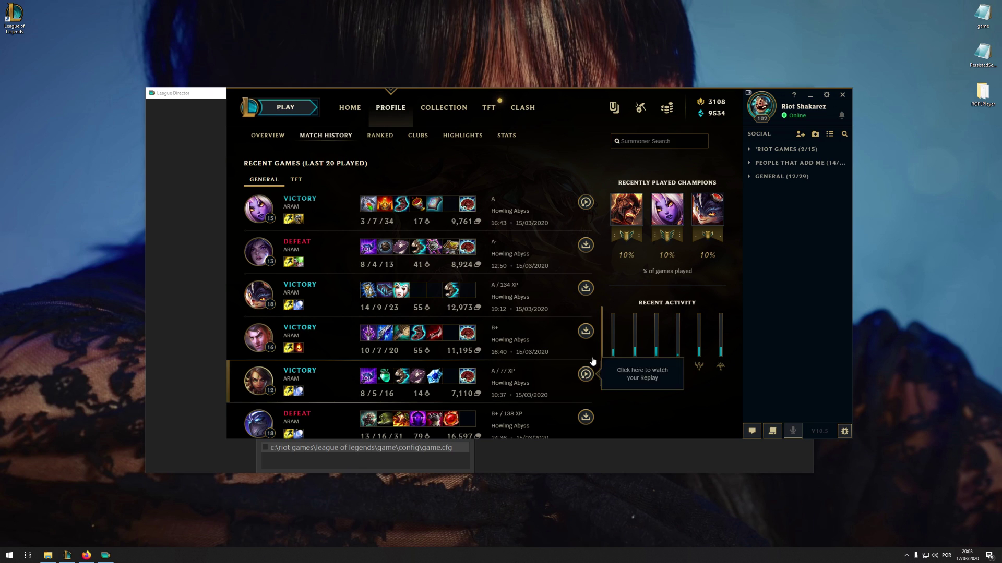
Download the replay of the 10/7/20 ARAM victory and open the Replays folder under Documents > League of Legends in File Explorer
click(576, 333)
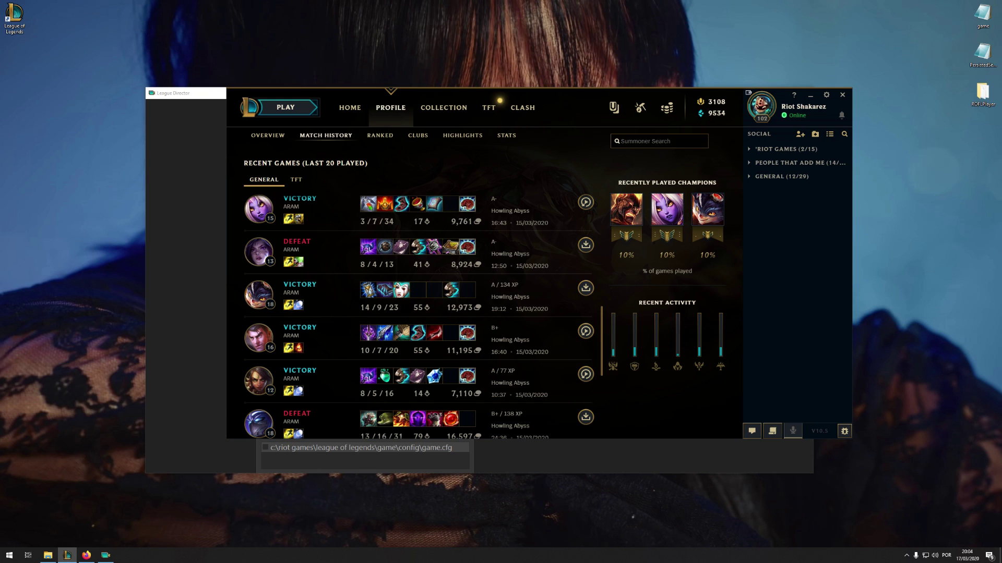
key(alt+Tab)
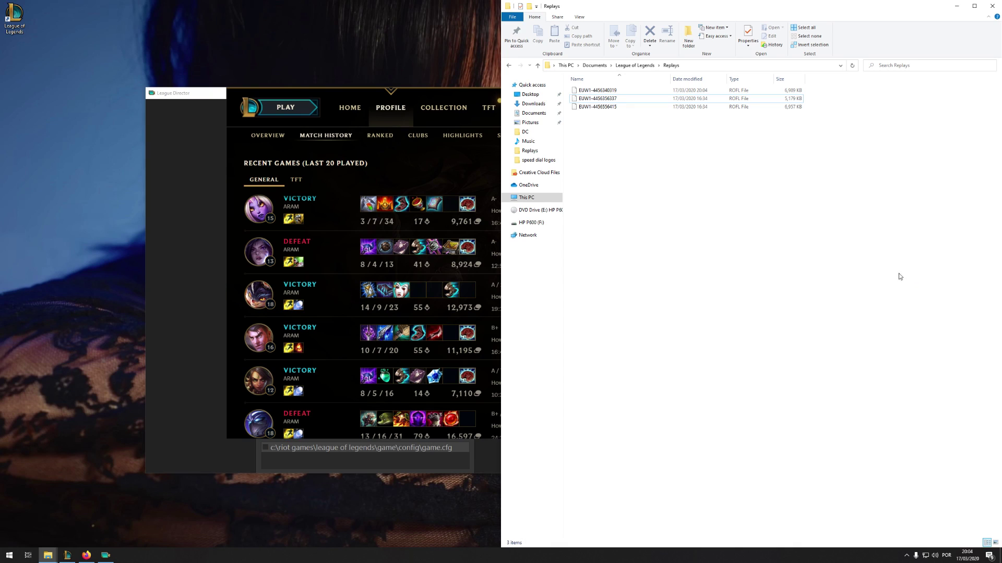
click(594, 66)
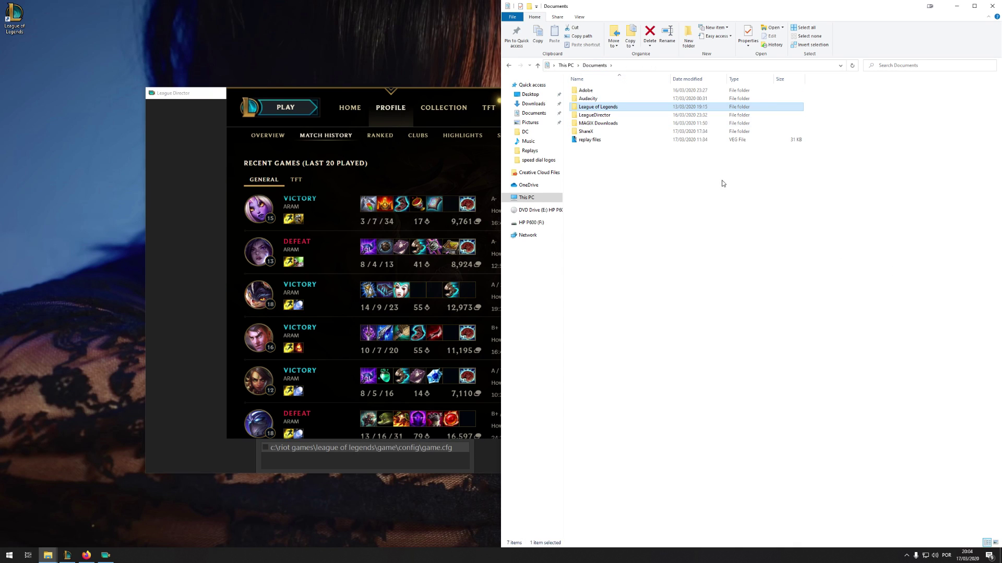
double_click(595, 108)
double_click(612, 91)
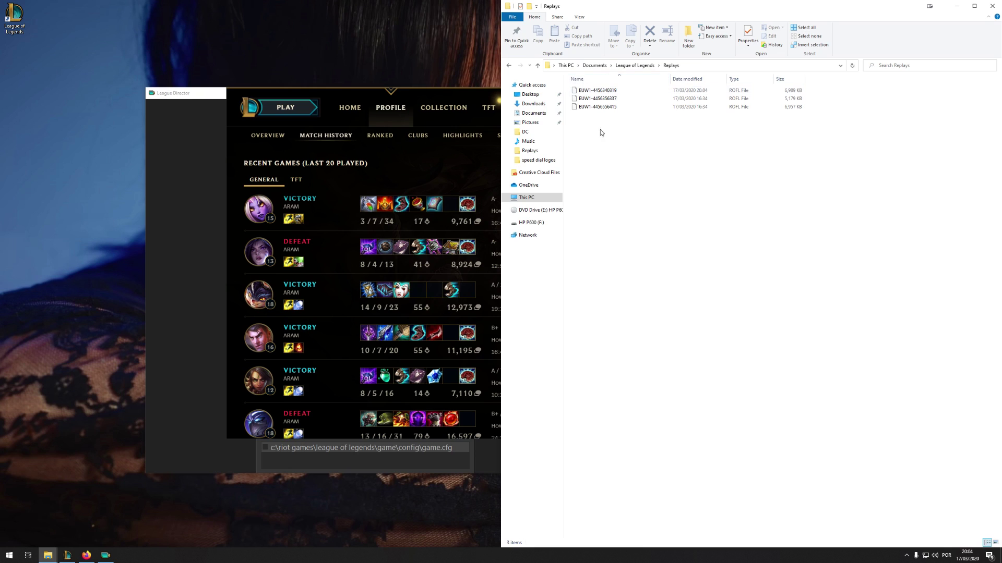
click(636, 107)
click(600, 145)
click(581, 107)
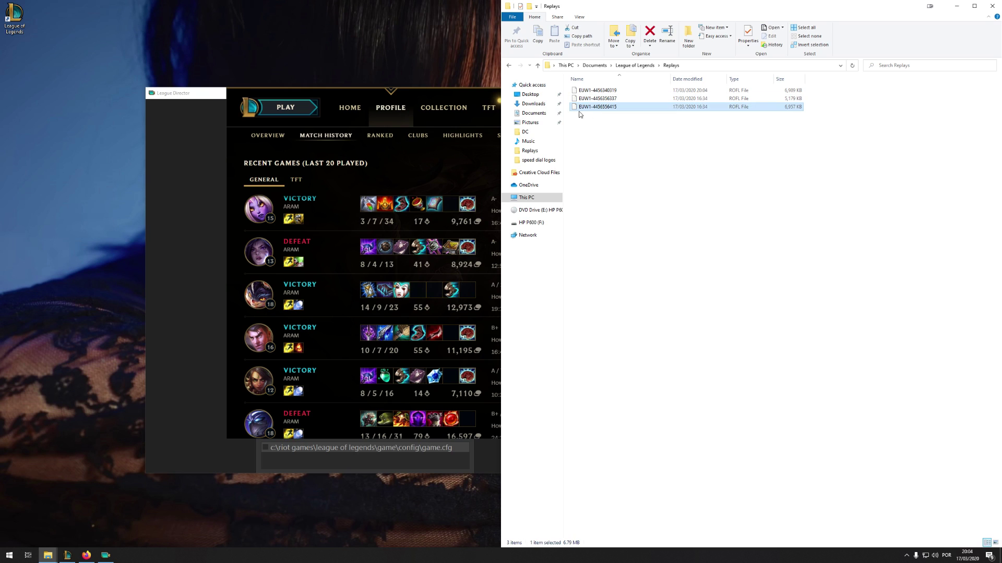
click(623, 168)
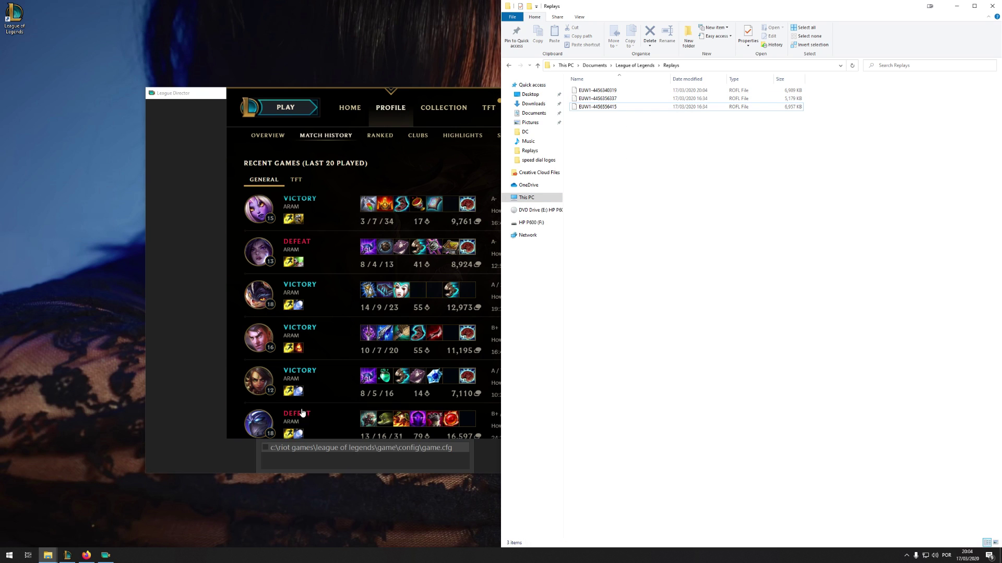
click(453, 165)
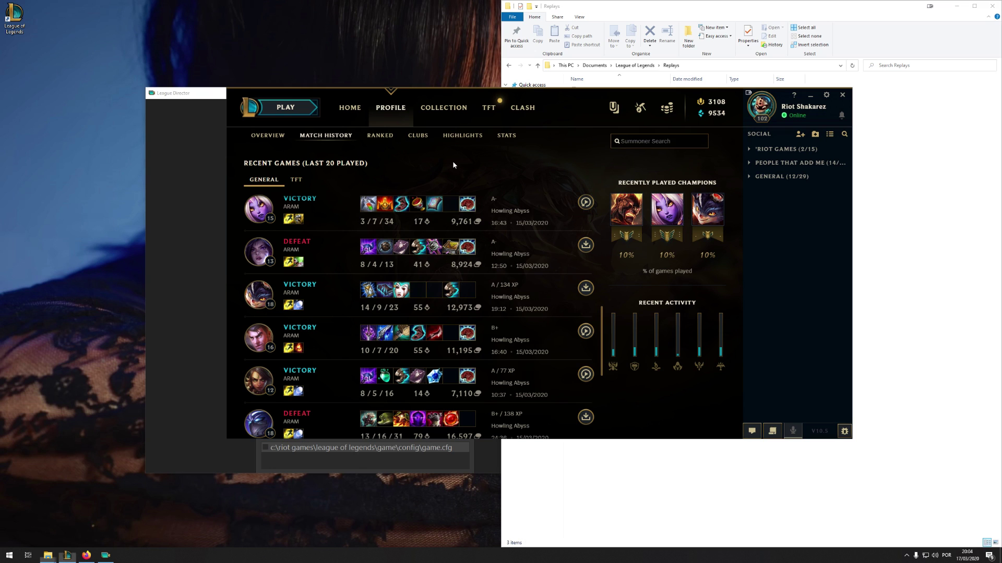
click(923, 293)
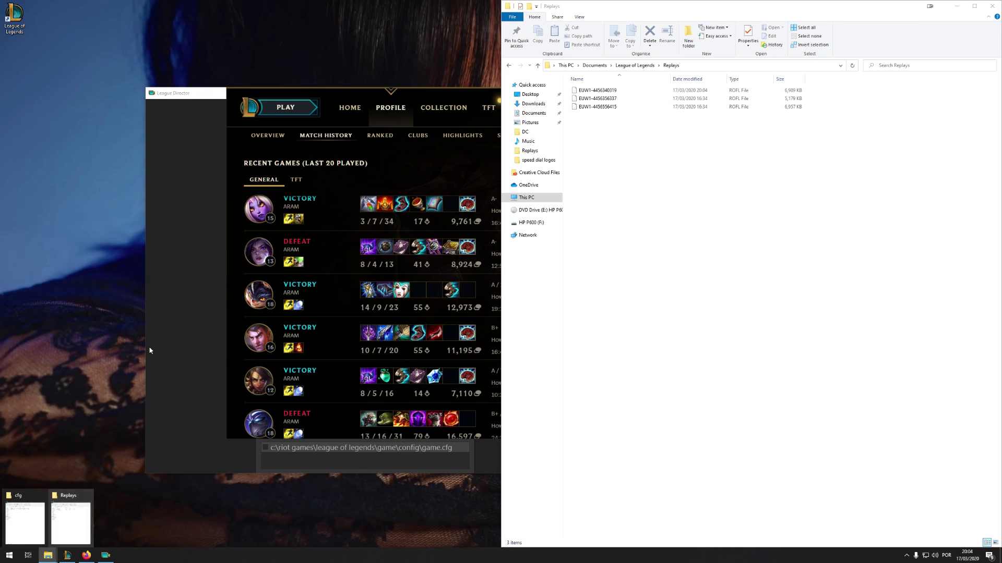
Open C: > Riot Games > League of Legends > Game in the cfg folder's window and select the League of Legends application
click(23, 519)
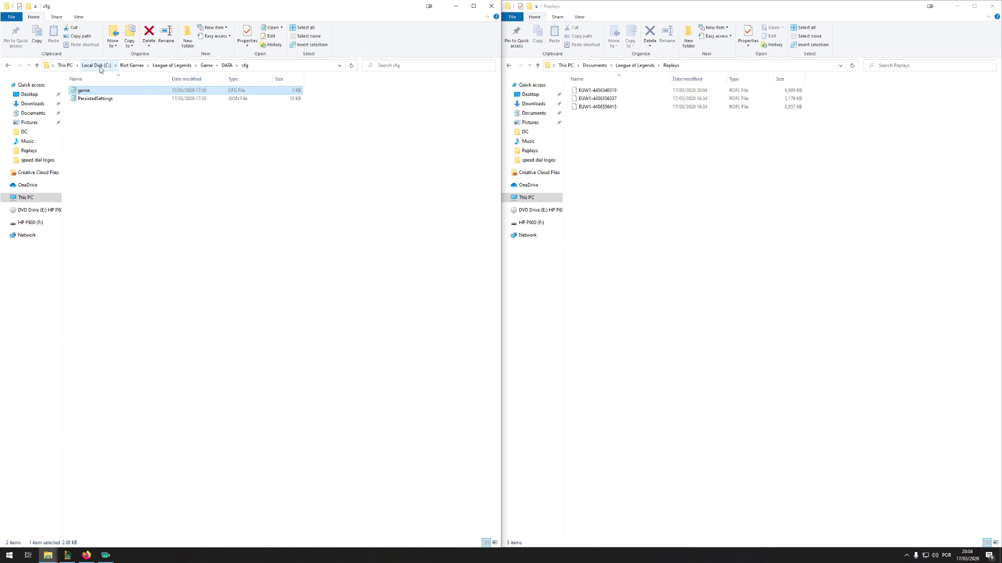
click(97, 65)
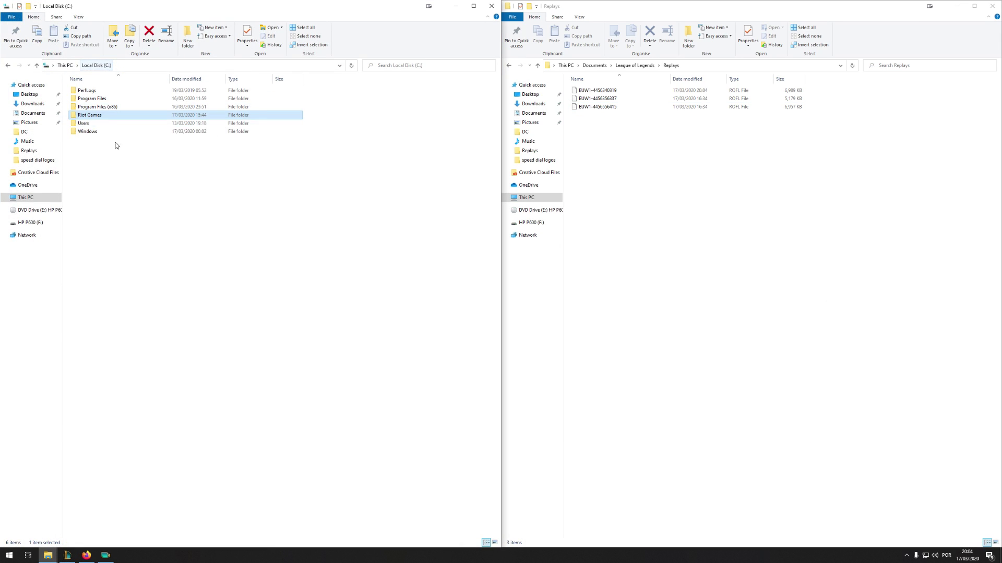
double_click(104, 115)
double_click(120, 93)
double_click(89, 117)
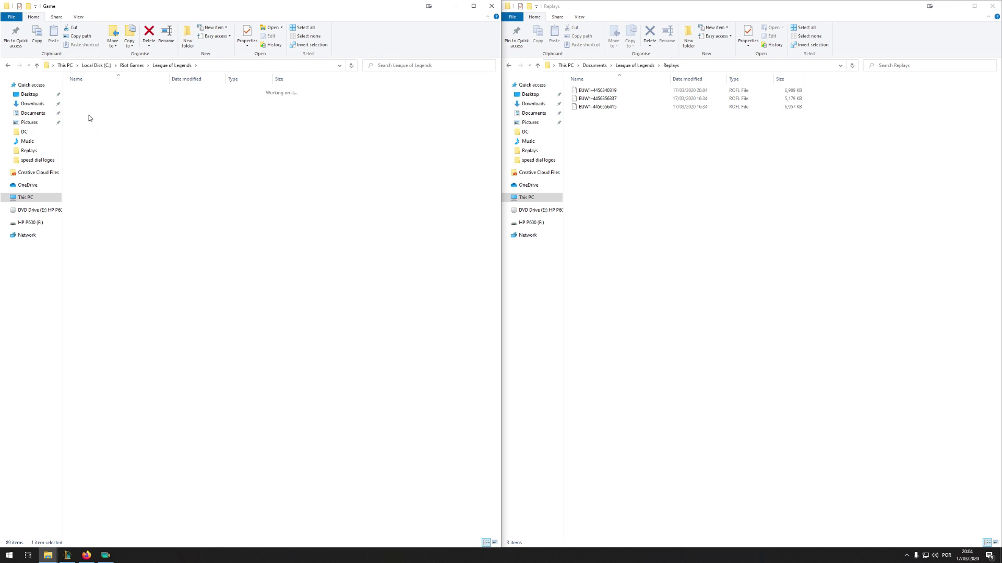
click(96, 173)
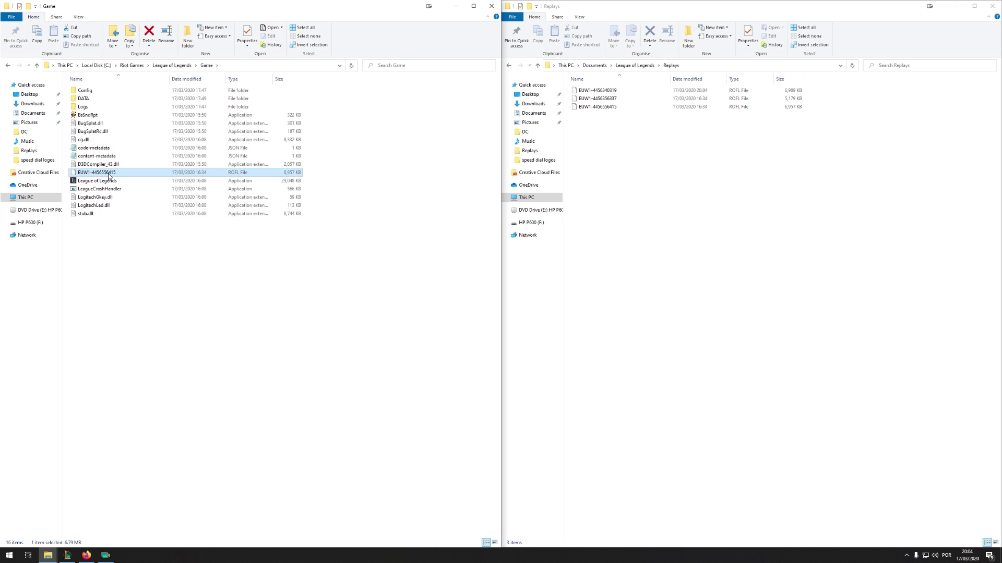
click(109, 180)
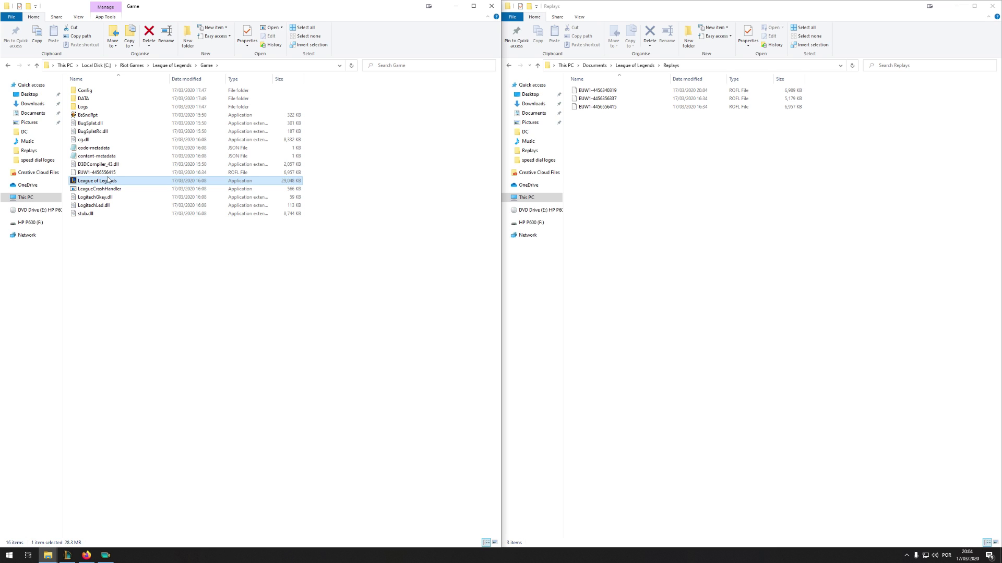
Open the ROFLPlayer folder from the desktop, launch ROFLPlayer, and move its settings window clear of the file list
click(956, 6)
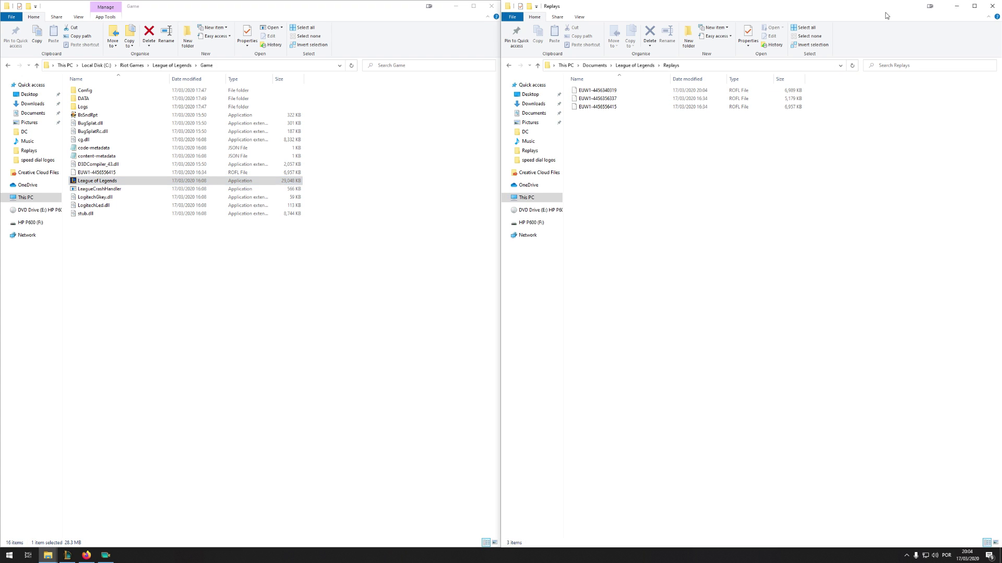
double_click(983, 93)
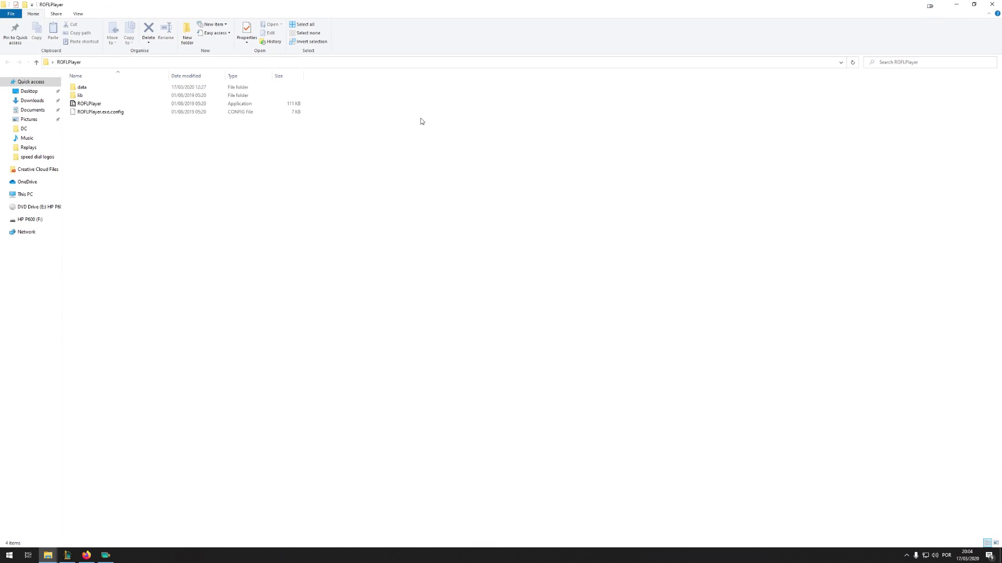
double_click(89, 104)
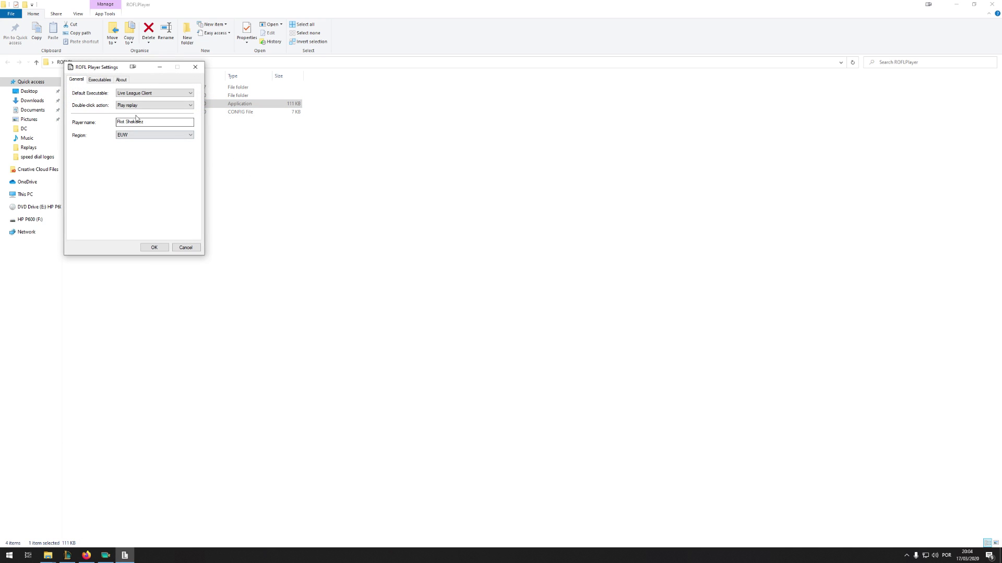
drag(105, 66, 445, 133)
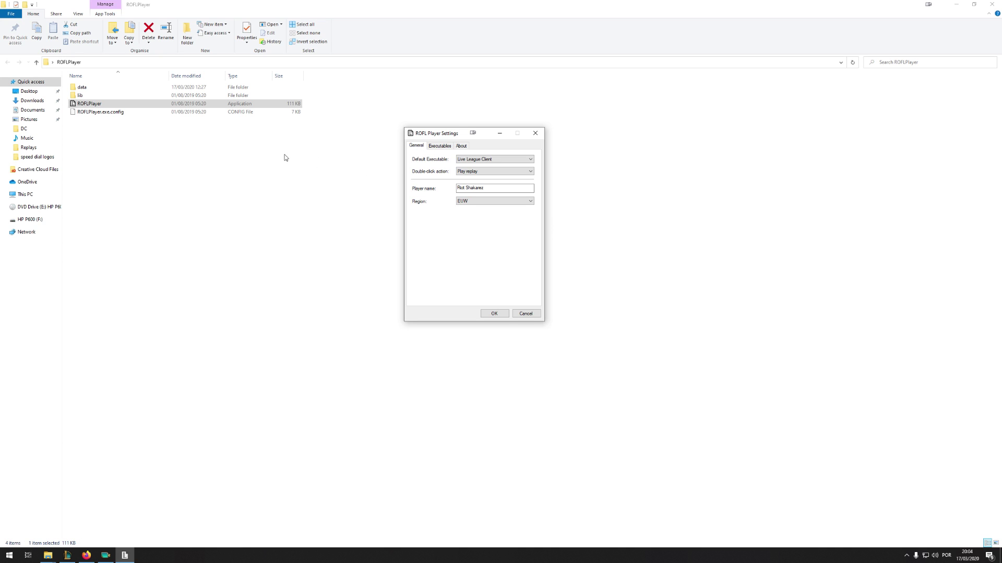
Retrace the path from Riot Games through League of Legends to Game and locate the League of Legends application
click(47, 556)
click(32, 514)
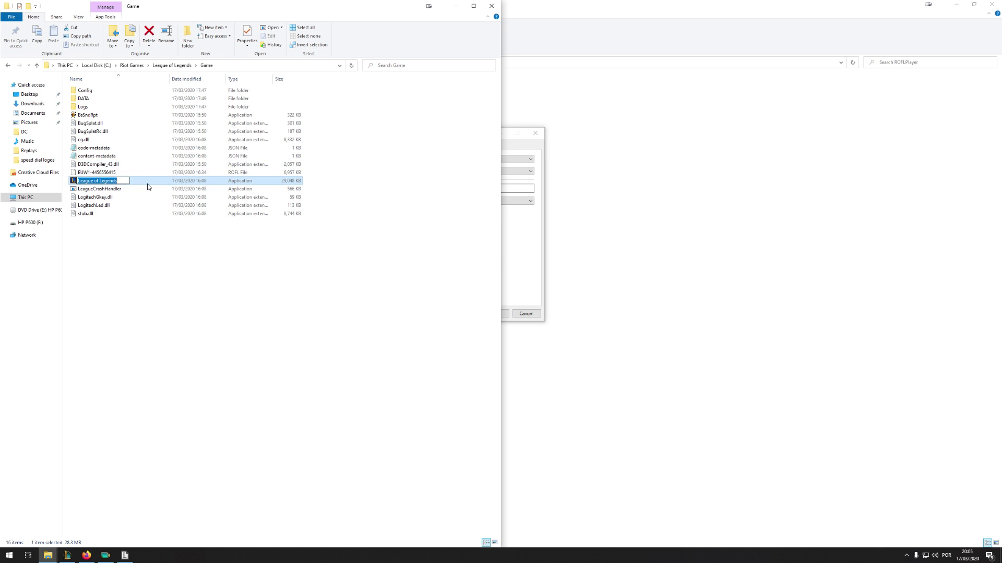
click(131, 65)
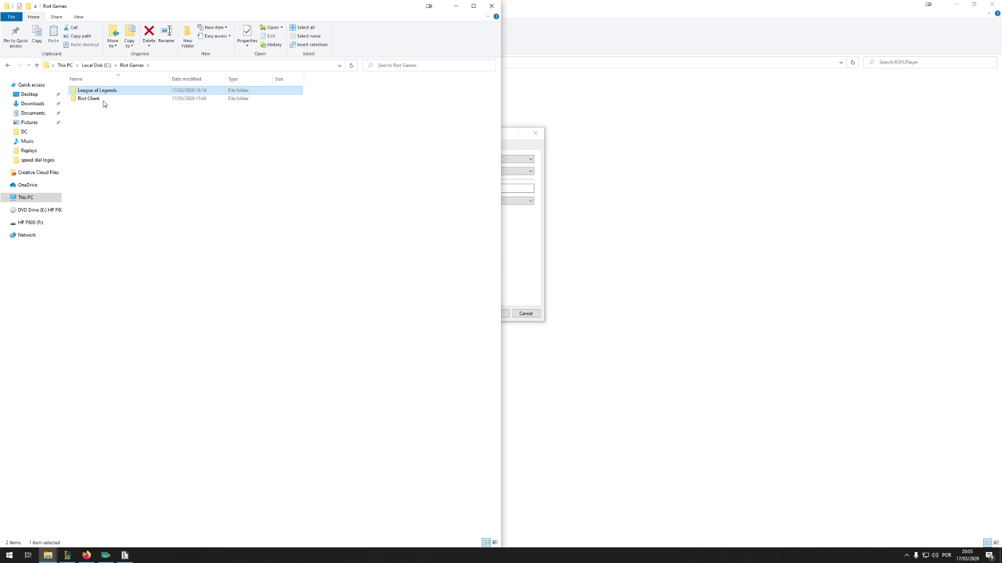
double_click(104, 92)
double_click(103, 116)
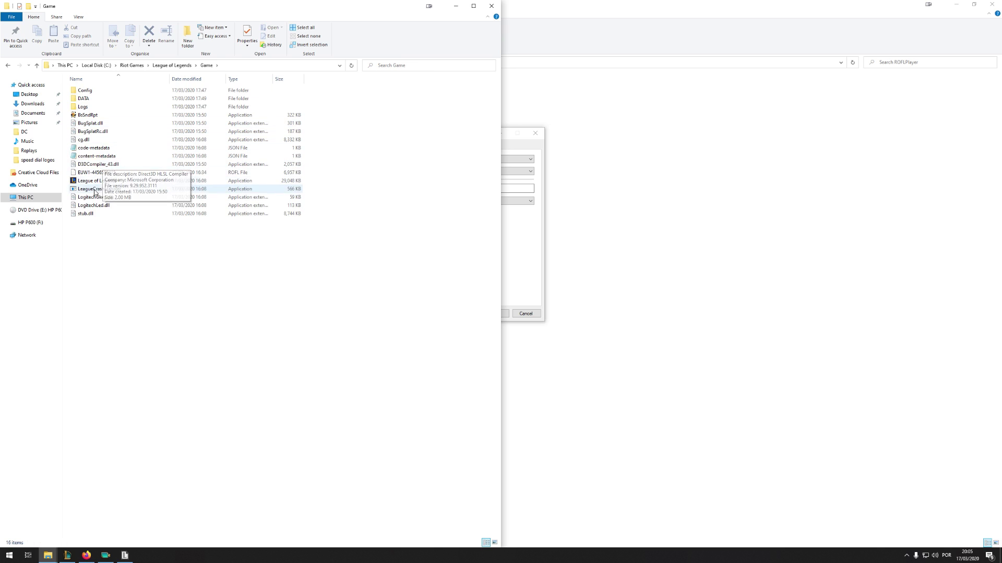
click(93, 182)
click(457, 7)
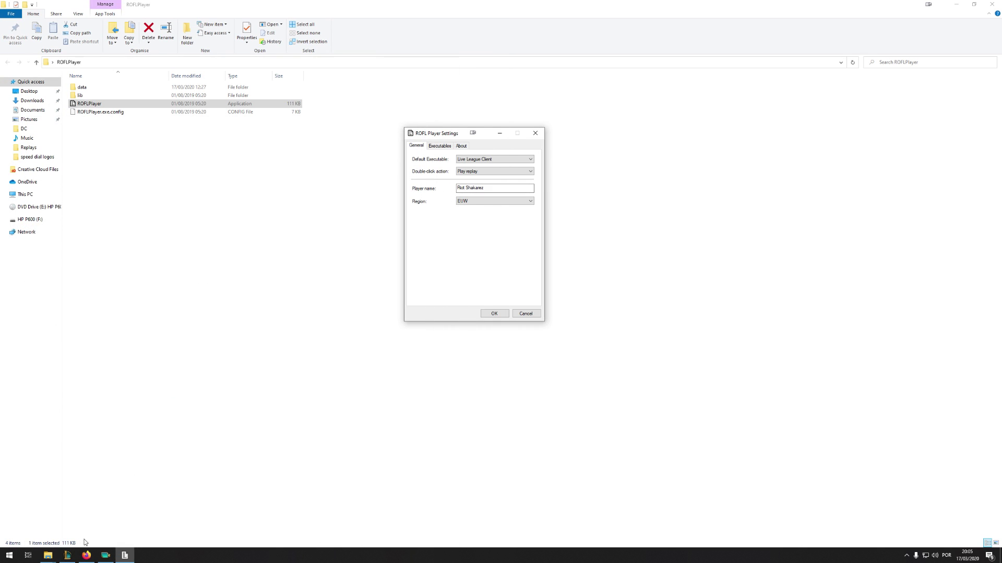
click(47, 555)
click(96, 519)
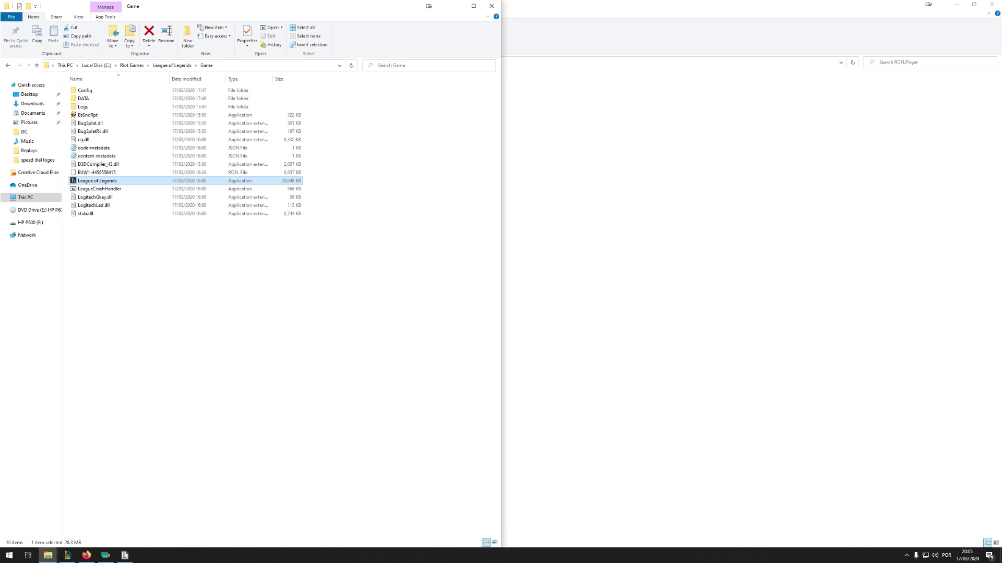
click(590, 107)
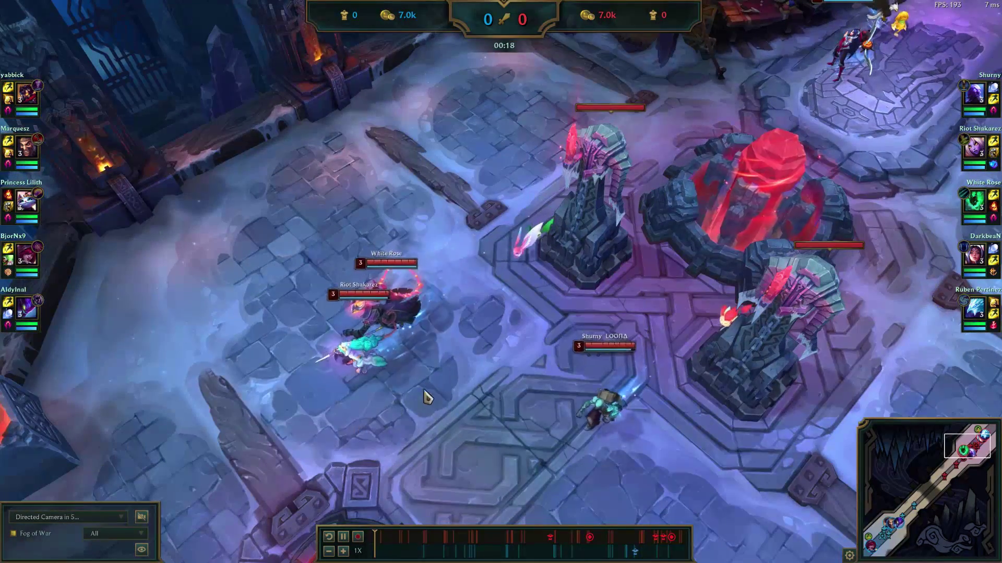
Zoom the replay camera in and out and pan over the map to check the available zoom range
scroll(503, 499, up, 5)
drag(502, 498, 570, 358)
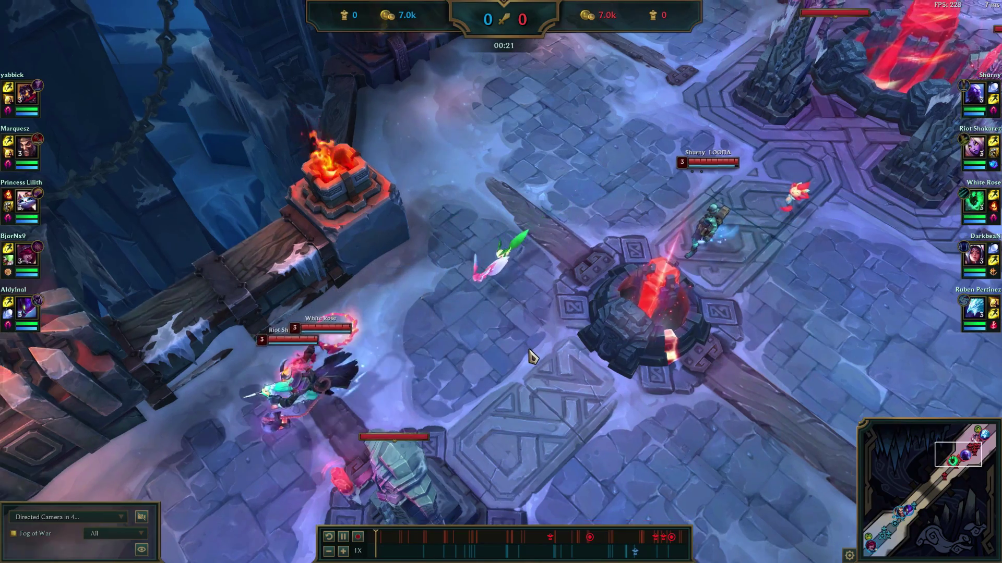
scroll(532, 357, down, 5)
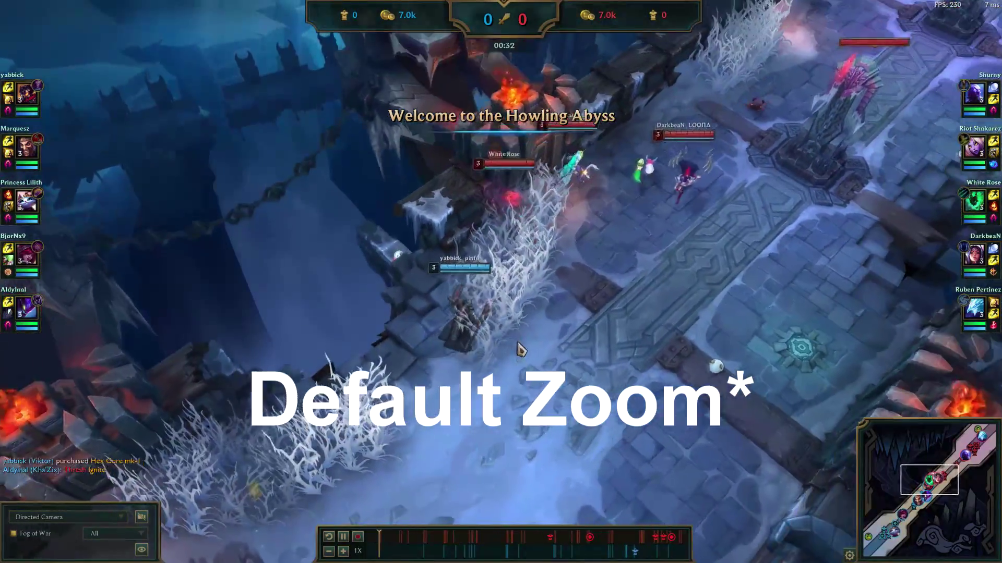
scroll(520, 350, down, 3)
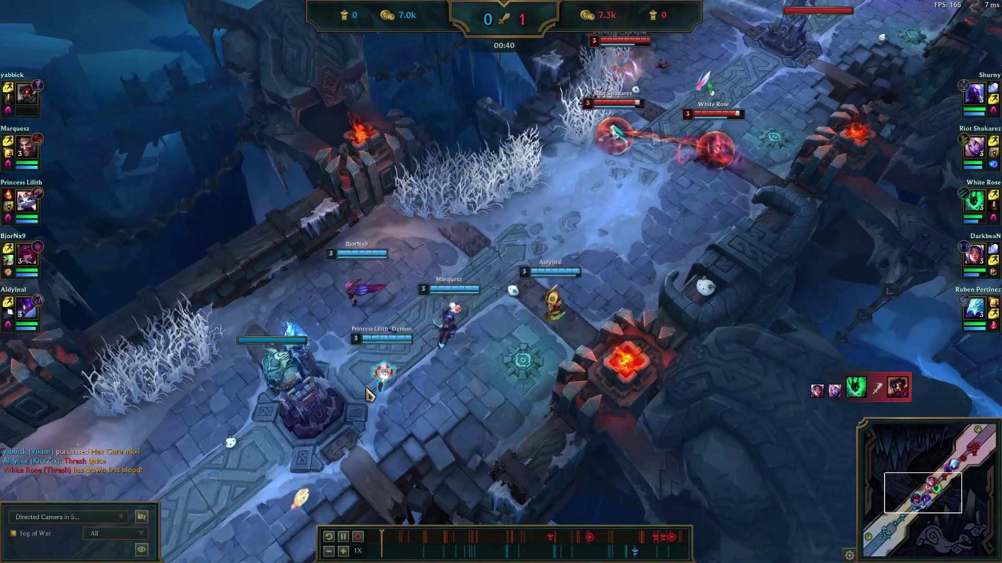
Switch to League Director and minimize its window to return to the running replay
key(alt+Tab)
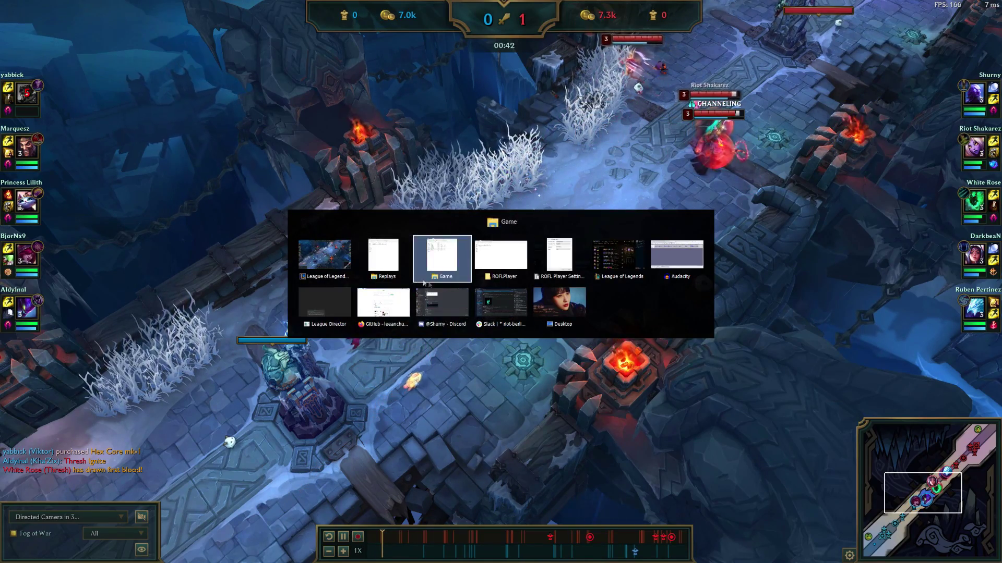
key(Tab)
key(Tab)
key(Tab)
key(Tab)
key(Tab)
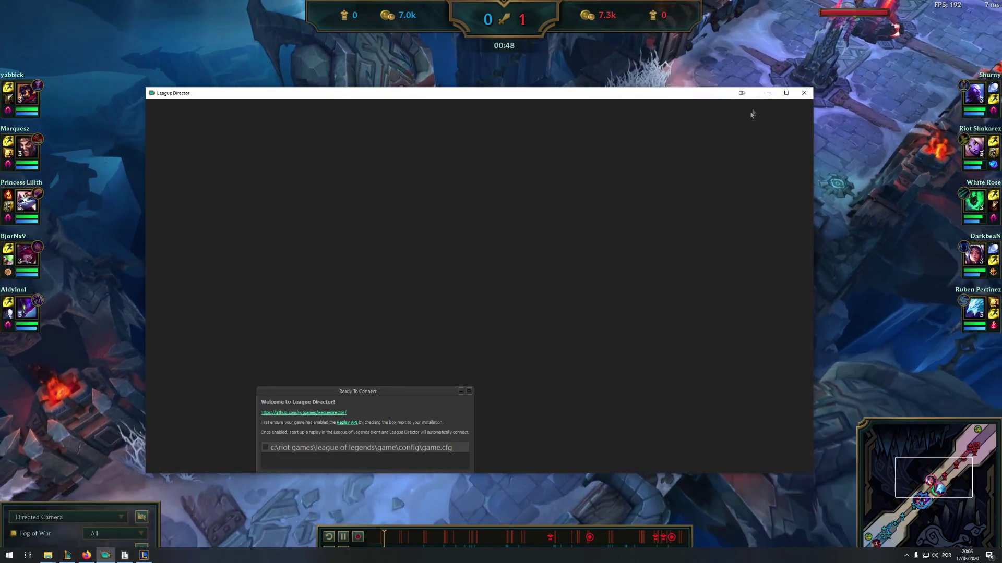
click(769, 93)
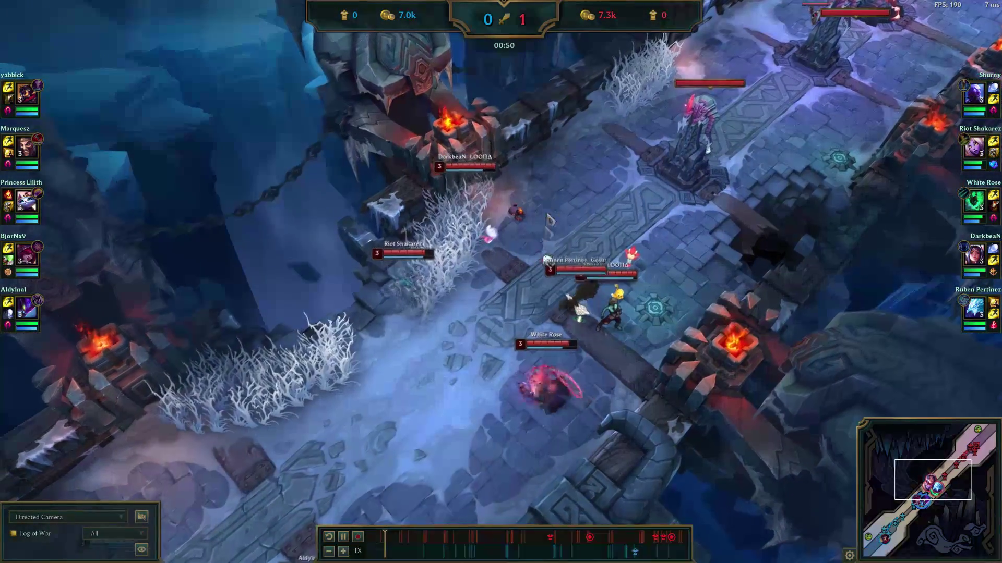
Move the replay camera to the blue side's towers, zoom in, and look around the edges of the Howling Abyss
key(Left)
key(Down)
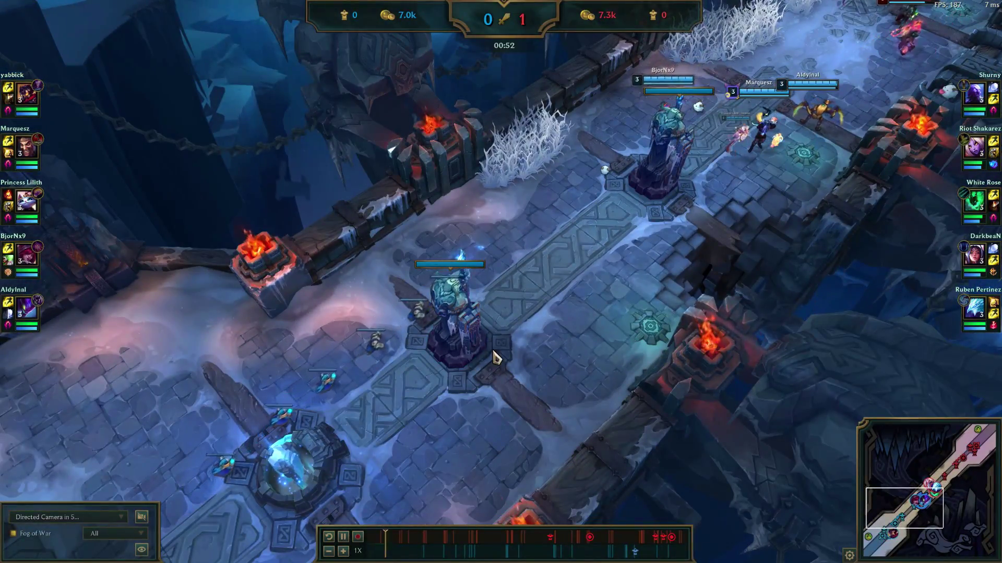
scroll(496, 358, up, 3)
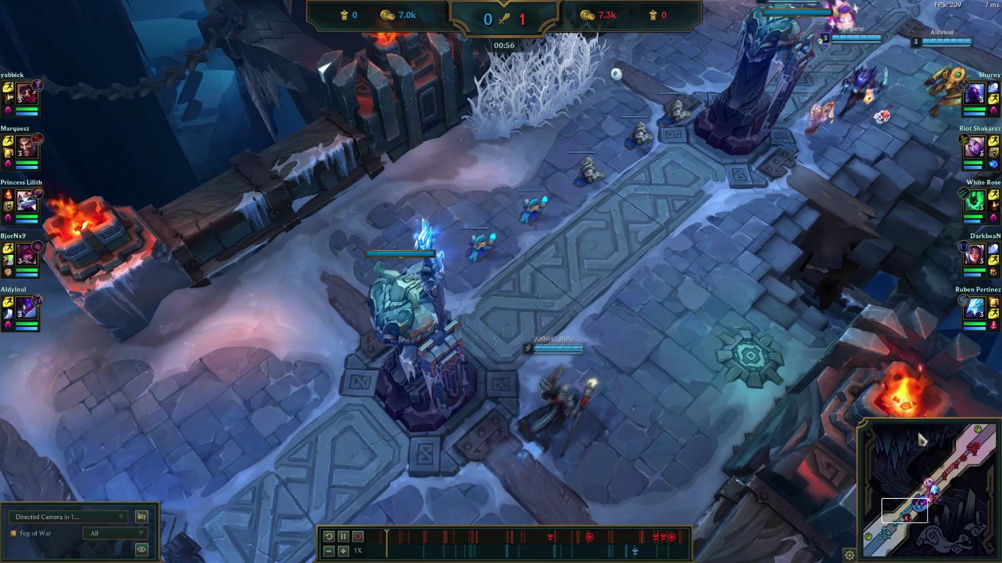
scroll(412, 516, up, 3)
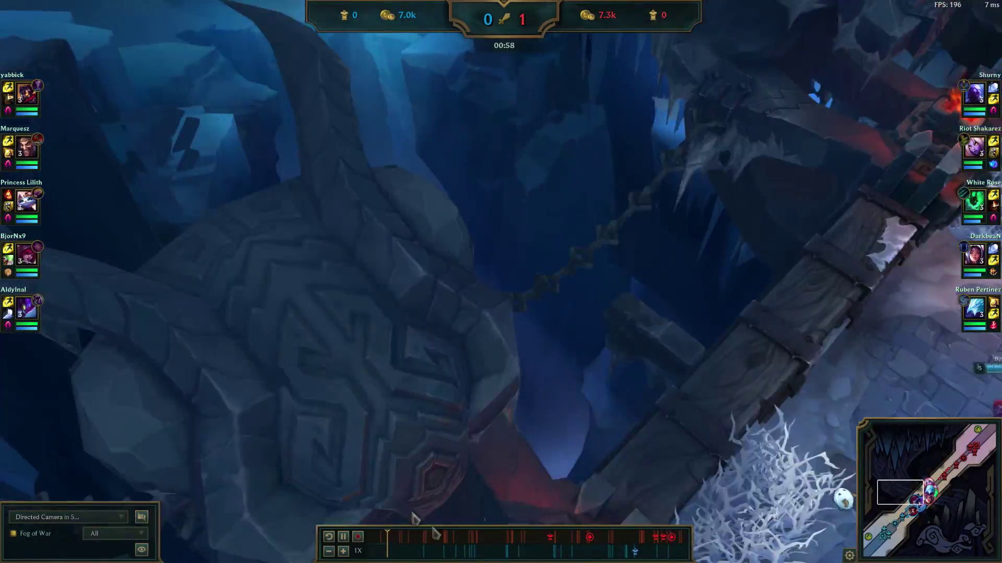
drag(413, 516, 331, 414)
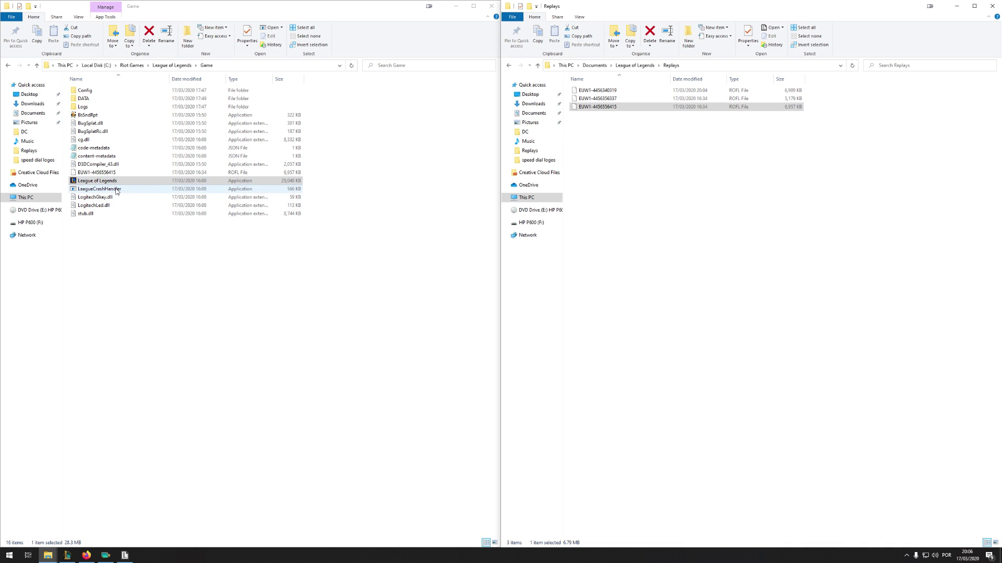
click(685, 158)
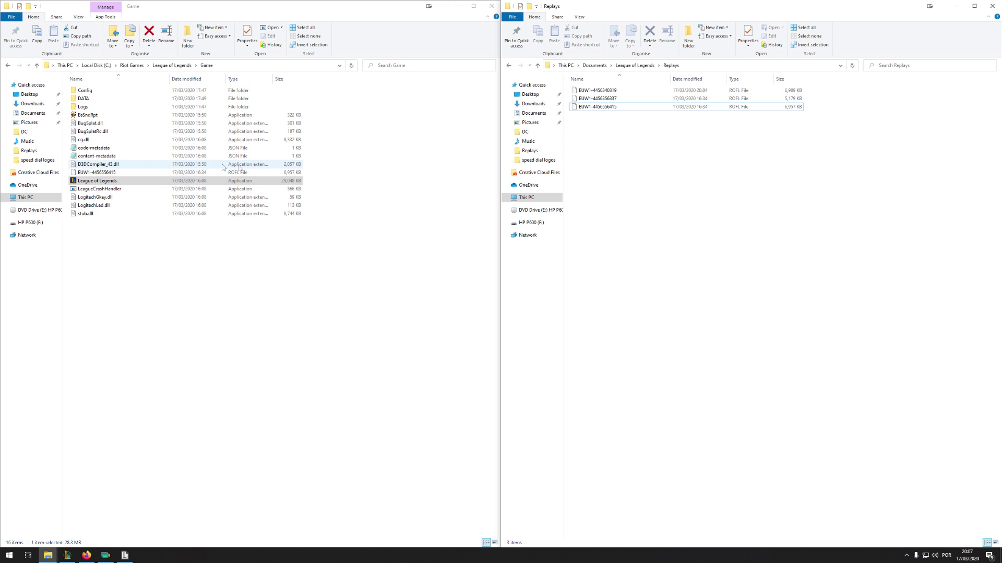
mouse_move(117, 175)
mouse_down()
mouse_move(157, 180)
mouse_move(149, 188)
mouse_move(126, 170)
mouse_up()
click(616, 123)
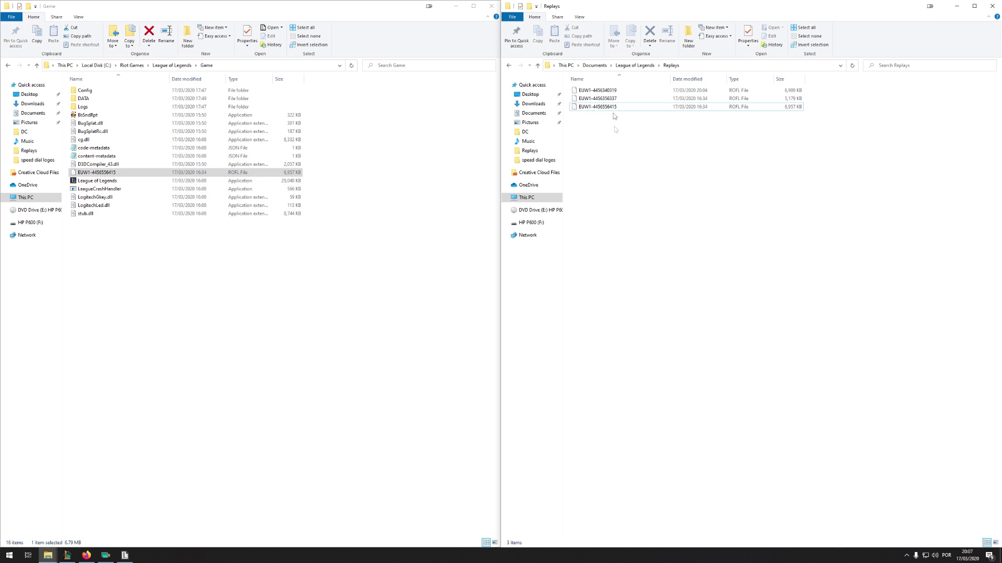
Open the game configuration file from the Config folder inside the Game folder
double_click(106, 92)
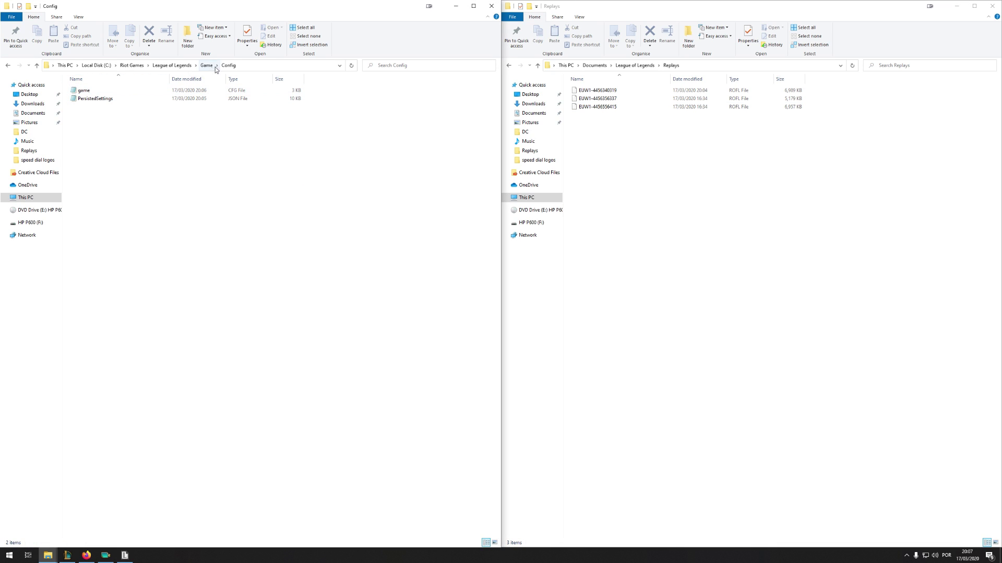
click(96, 94)
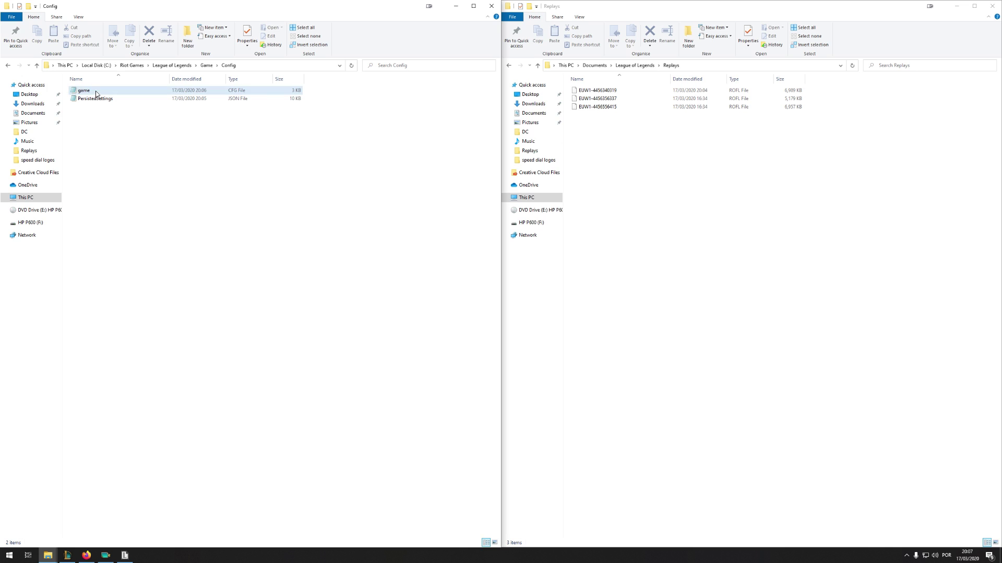
double_click(96, 94)
click(102, 260)
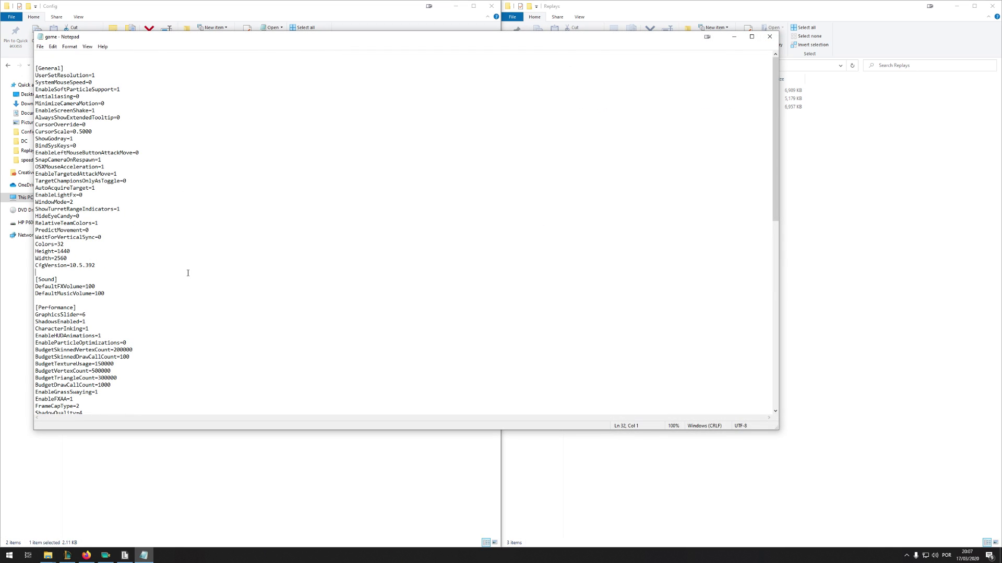
key(Return)
text(E)
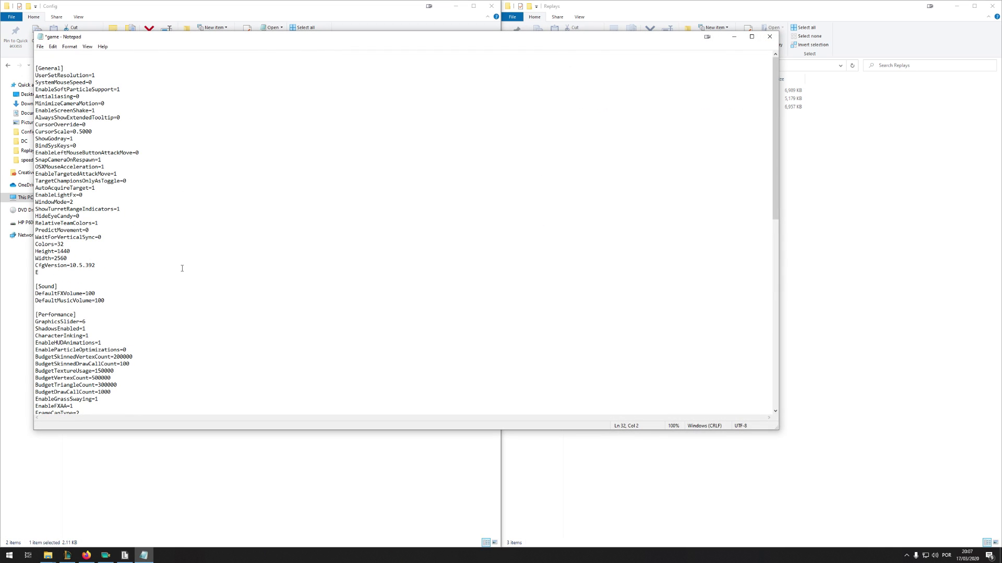
text(na)
click(769, 36)
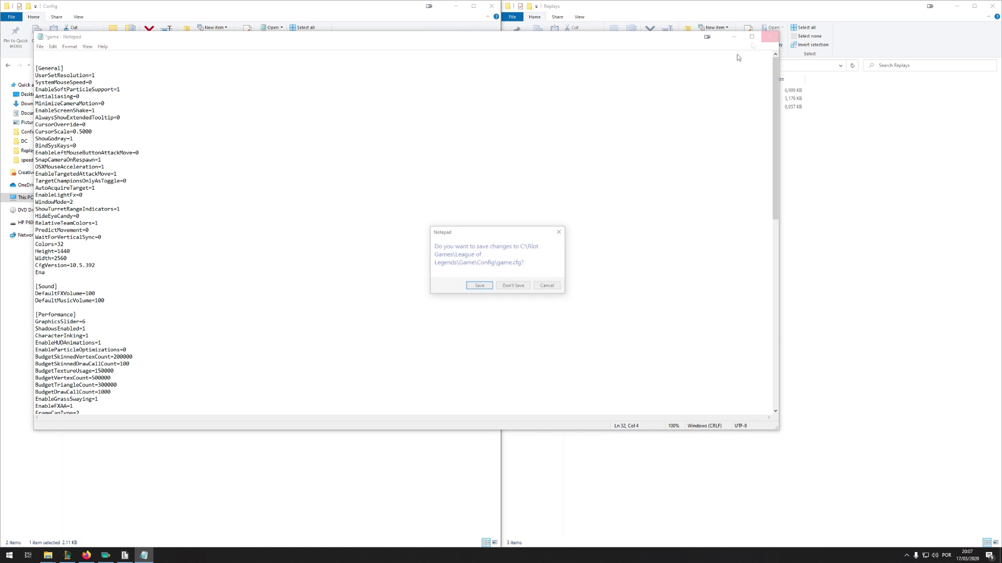
click(513, 285)
Open the game configuration file with Notepad and make Notepad the default application for .cfg files
right_click(95, 91)
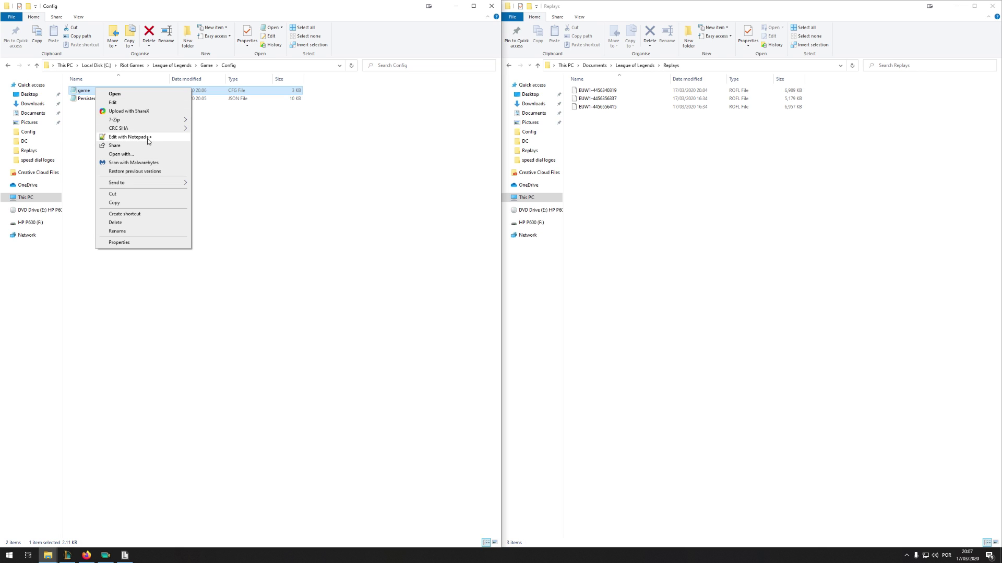
click(140, 153)
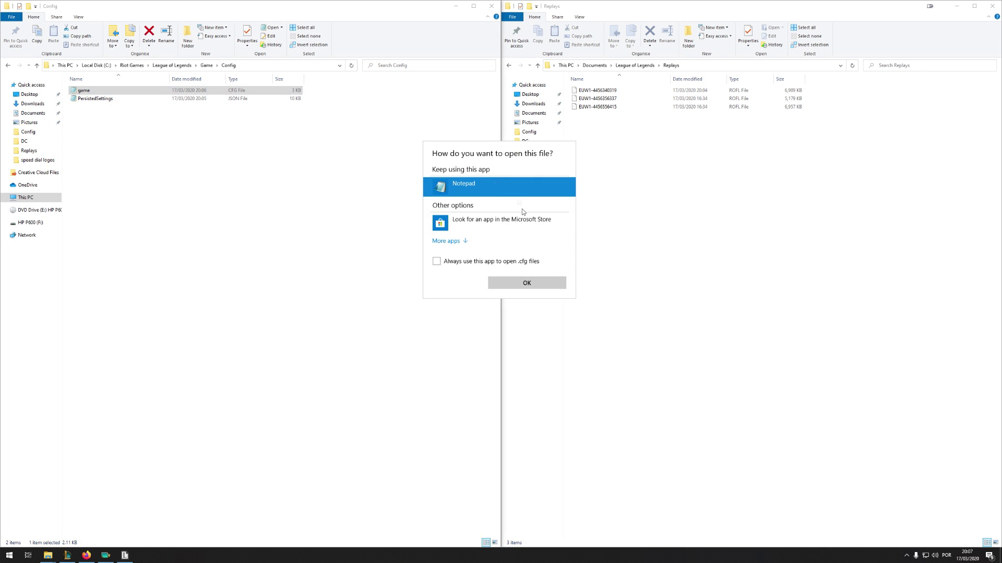
click(452, 263)
click(507, 282)
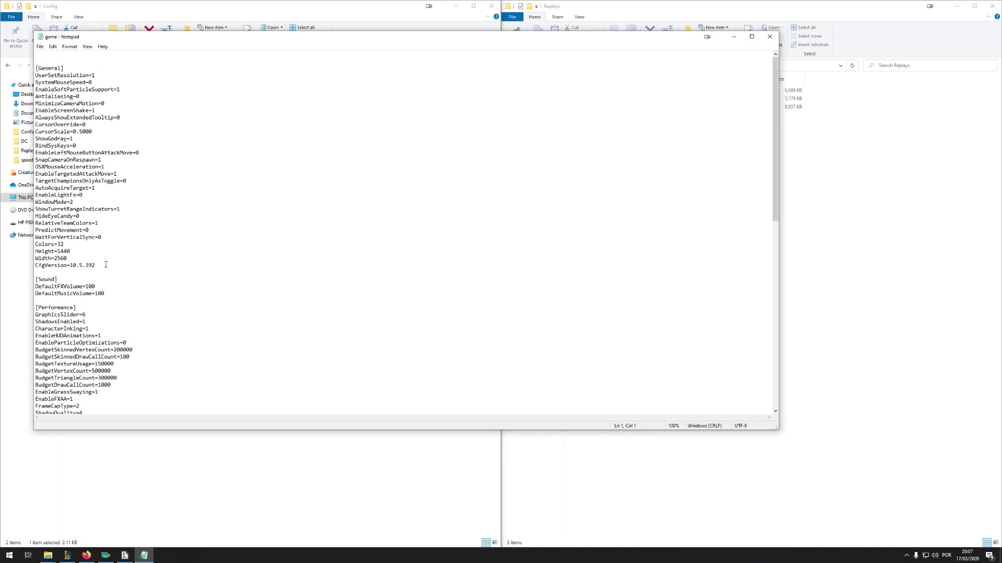
Add the line EnableReplayApi=1 below CfgVersion in the General section and save the game configuration file
click(106, 264)
key(Return)
text(EnableReplayh)
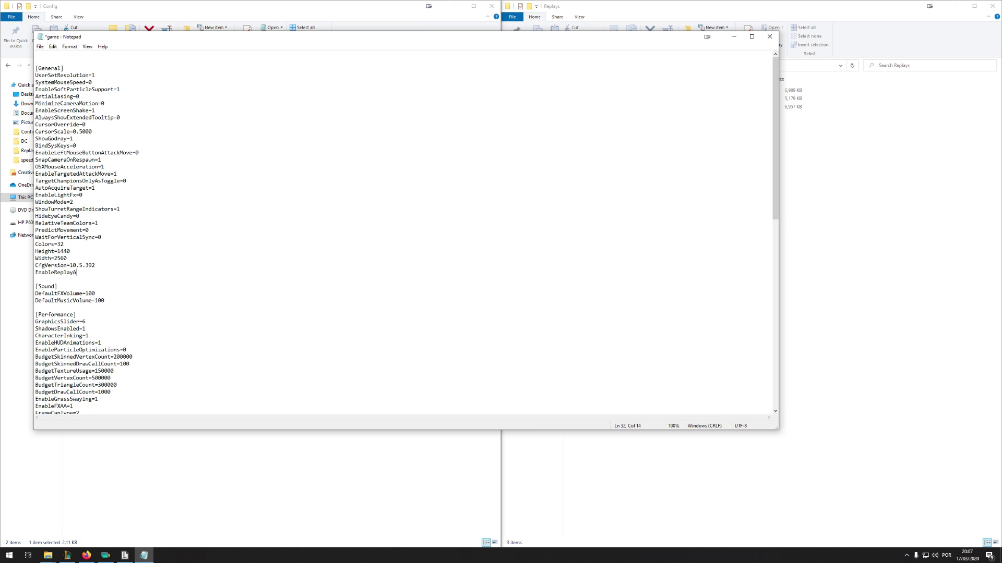
text(pi))
click(770, 37)
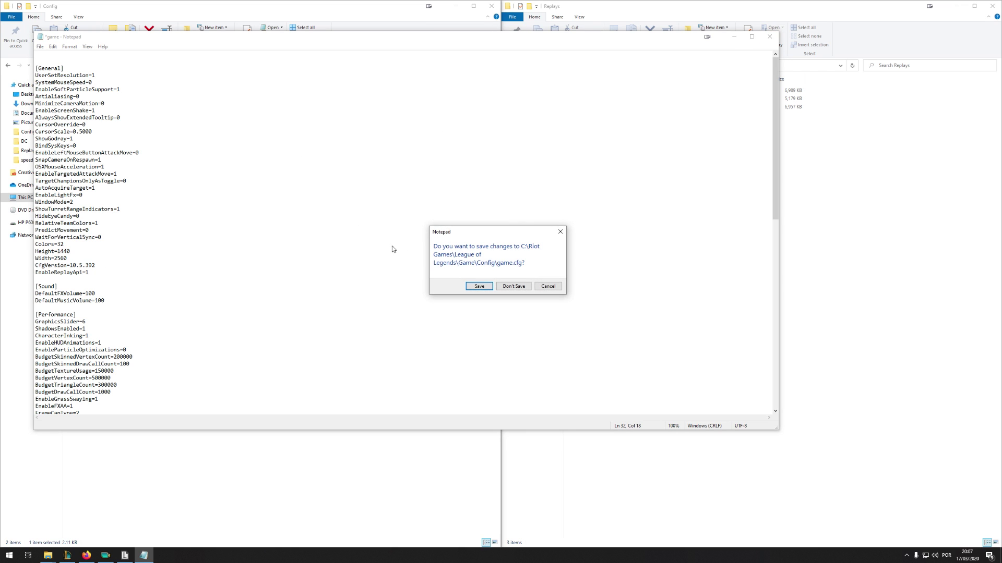
click(476, 286)
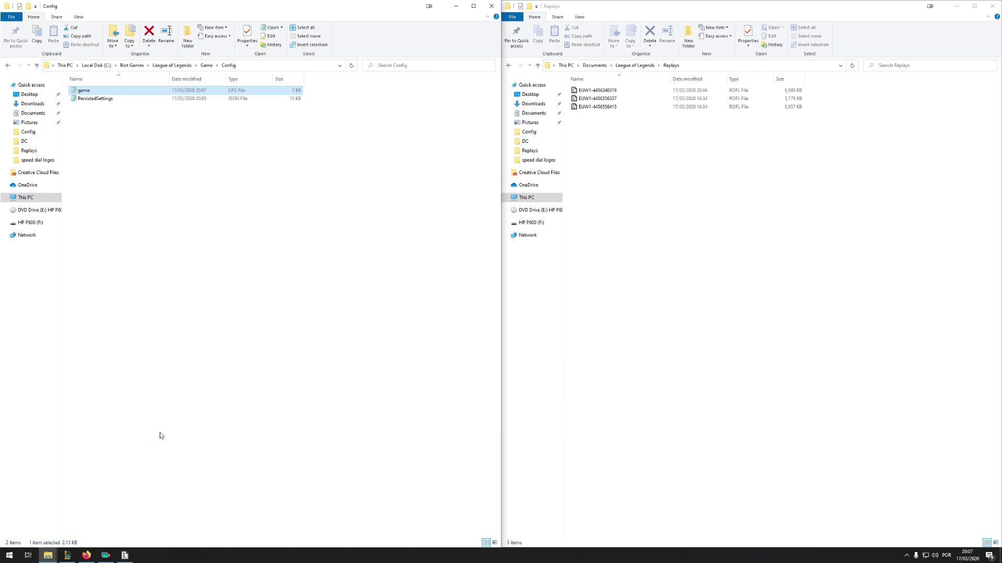
Open the PersistedSettings file from the Config folder and find the MinimapScale setting by searching for "minimapsca"
click(105, 555)
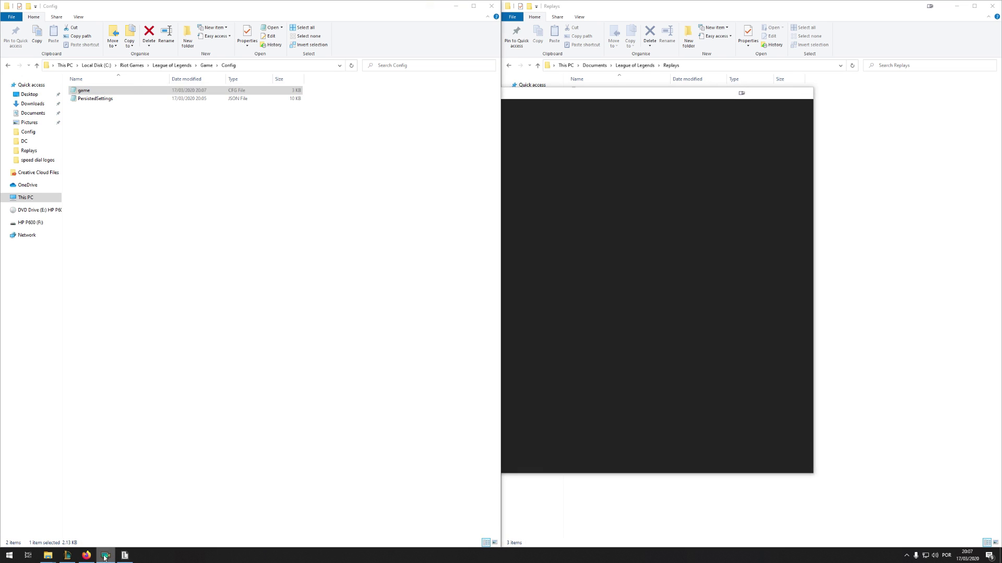
double_click(101, 99)
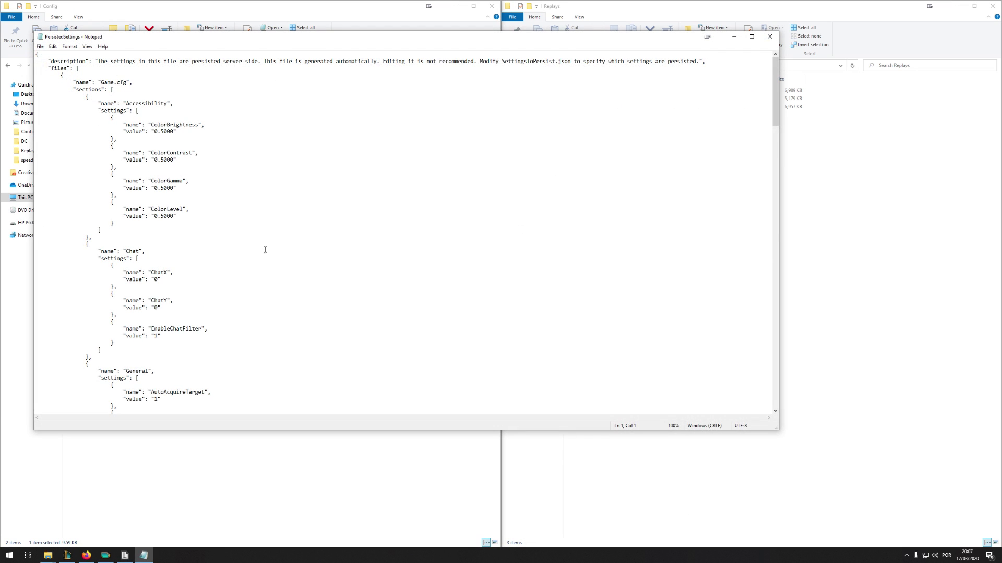
key(ctrl+f)
text(minim)
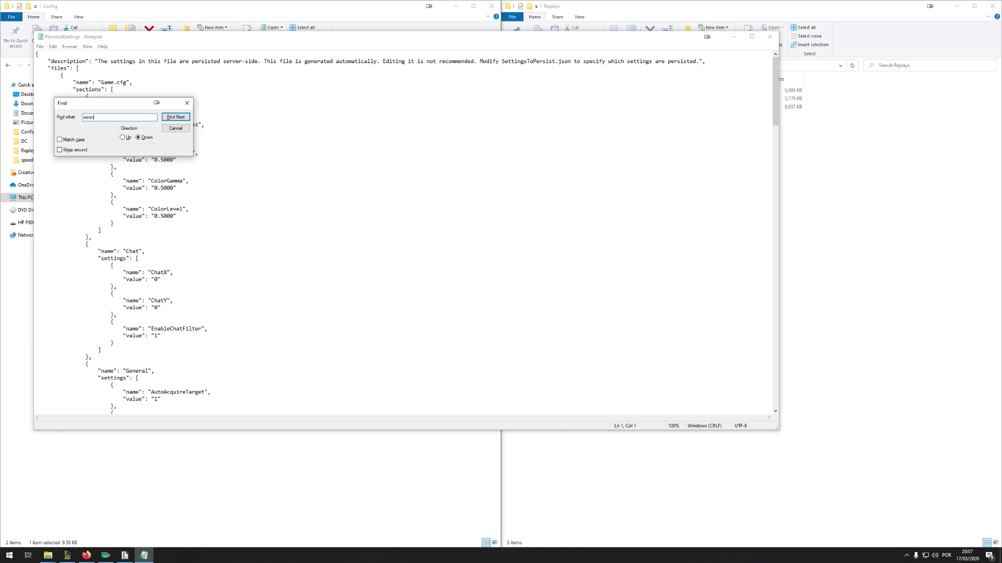
text(apsca)
key(Return)
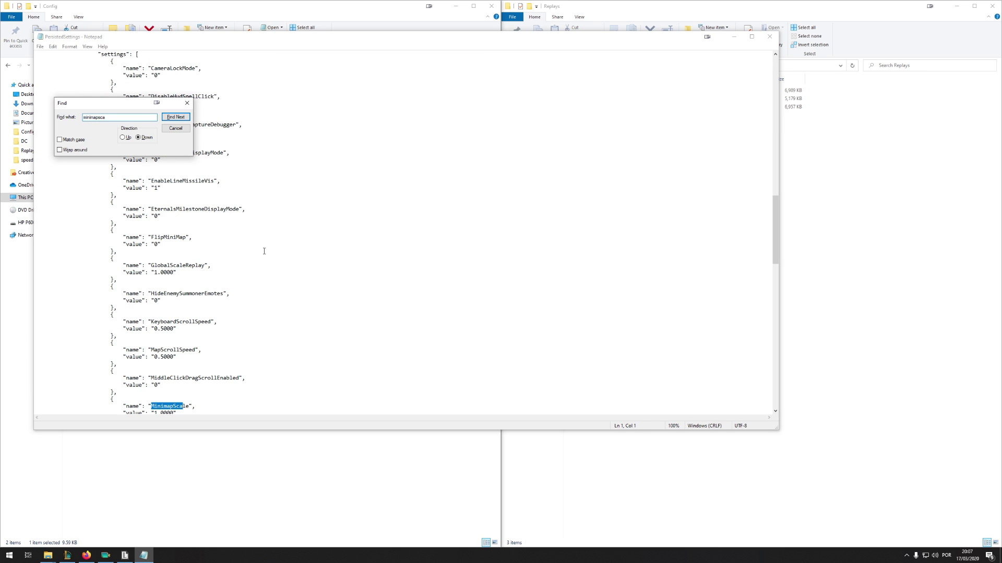
Set the MinimapScale value to 3.0000 and close the PersistedSettings file, saving the change
scroll(264, 251, down, 6)
click(156, 291)
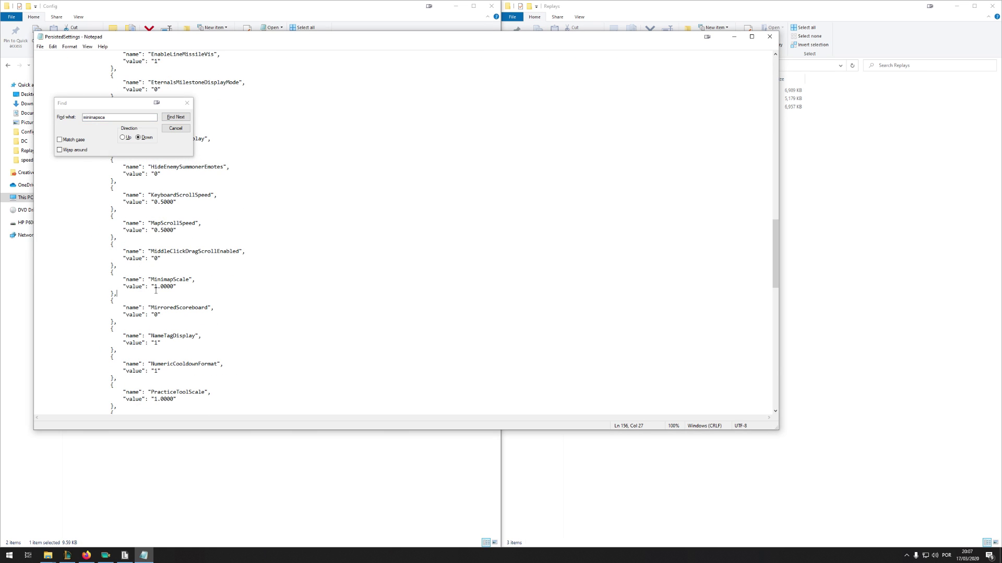
text(3)
key(BackSpace)
text(3)
click(186, 103)
click(204, 223)
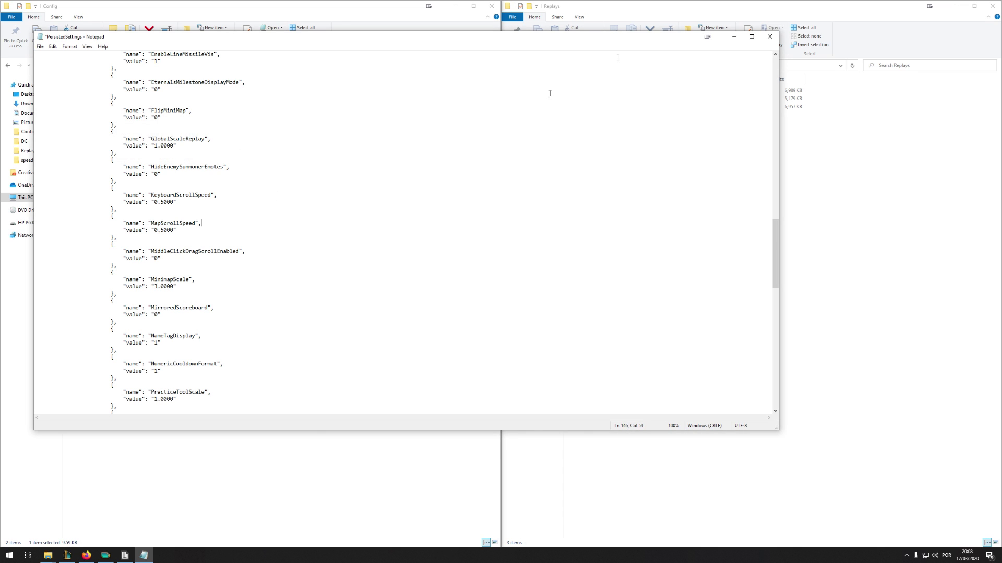
click(770, 36)
click(482, 287)
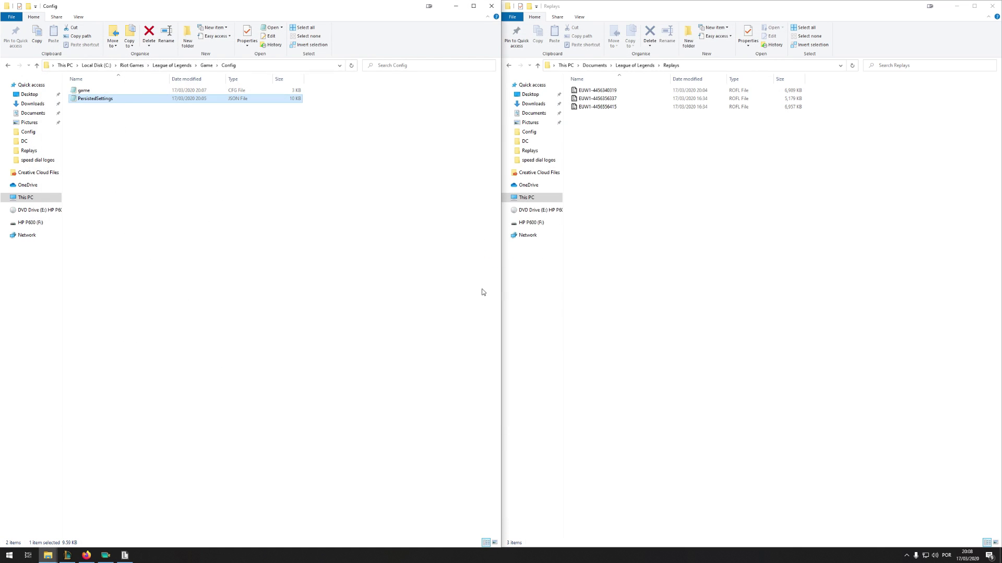
Copy the game and PersistedSettings files from Config into the DATA\cfg folder, replacing the existing files
click(327, 199)
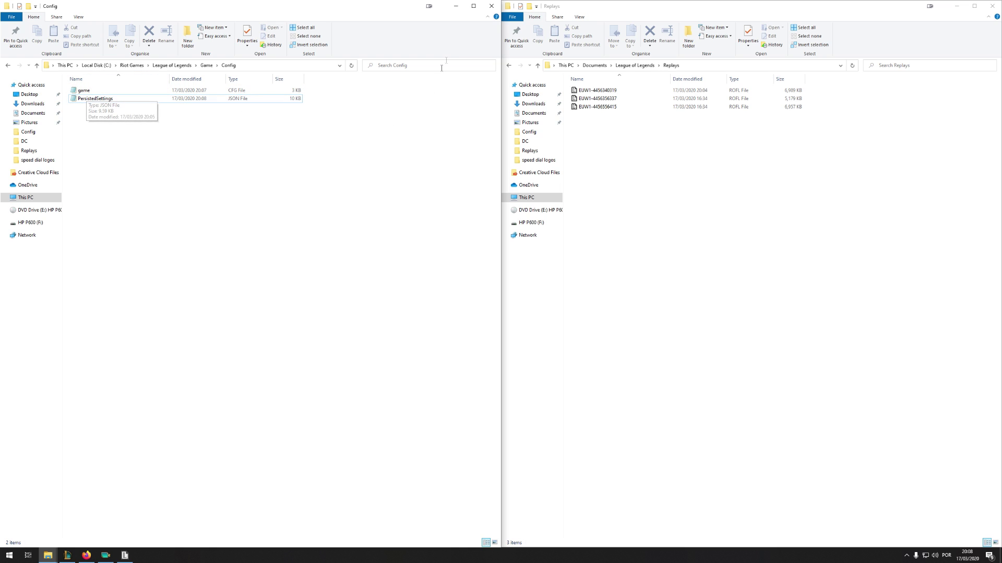
drag(132, 141, 97, 90)
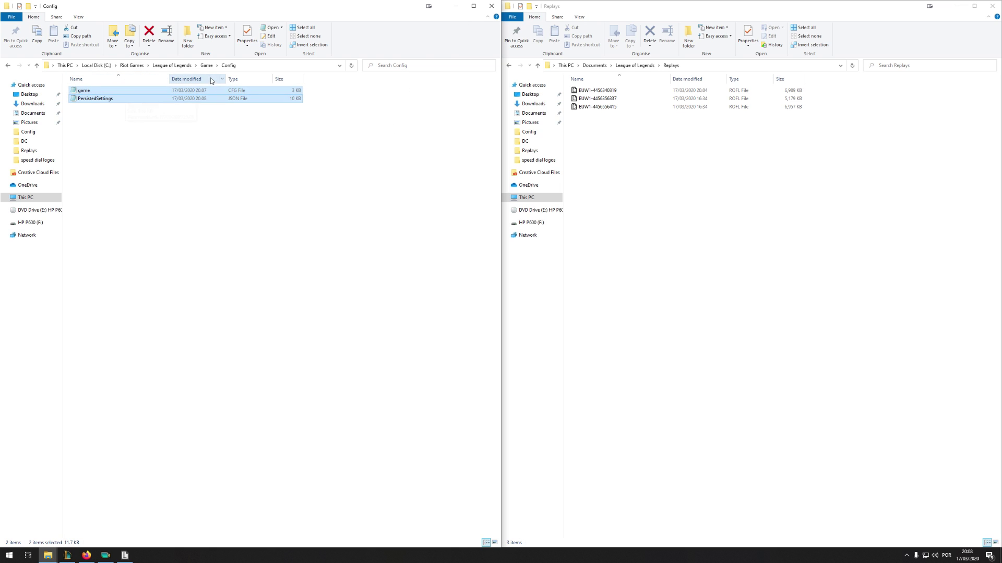
click(206, 66)
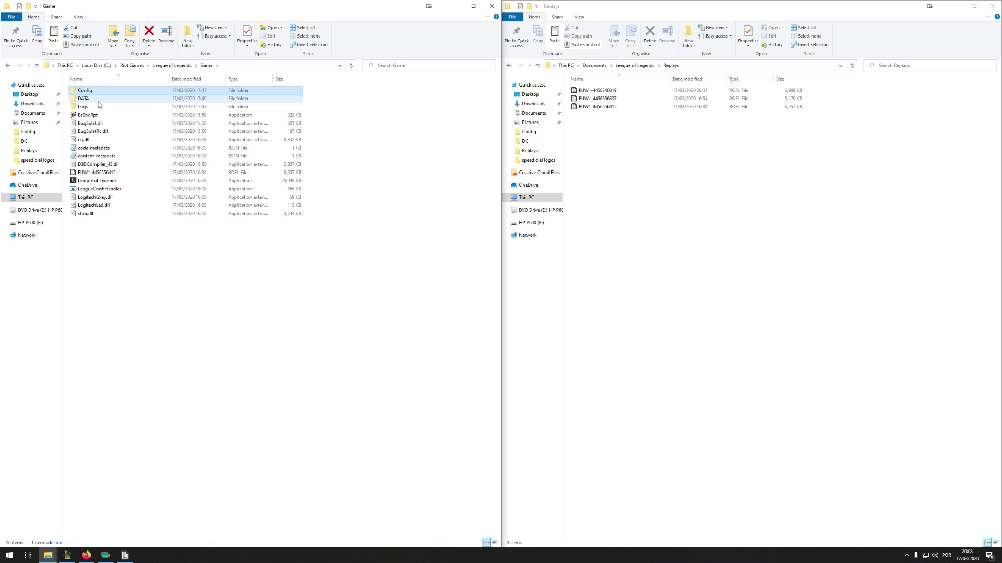
double_click(98, 101)
double_click(84, 91)
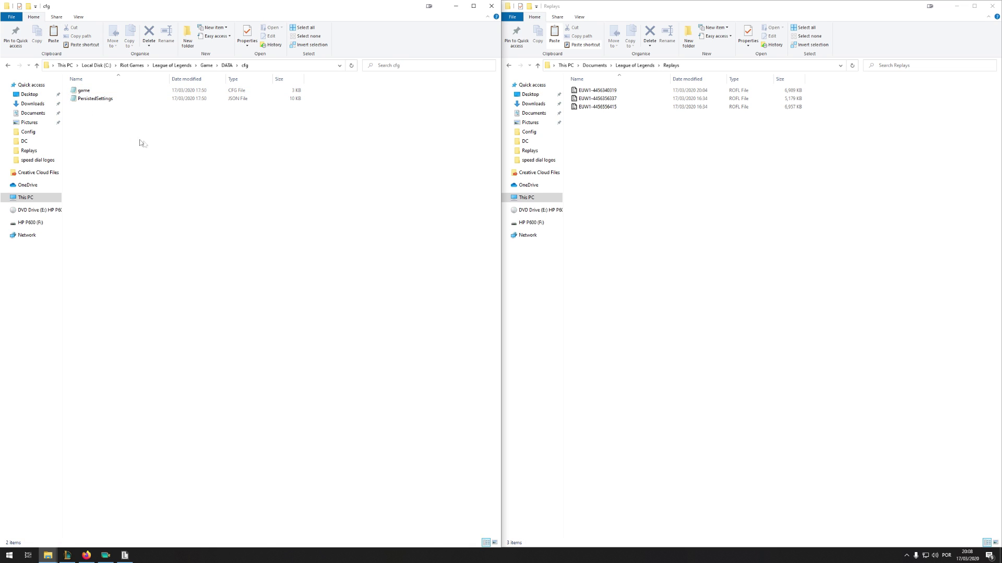
key(ctrl+v)
click(175, 214)
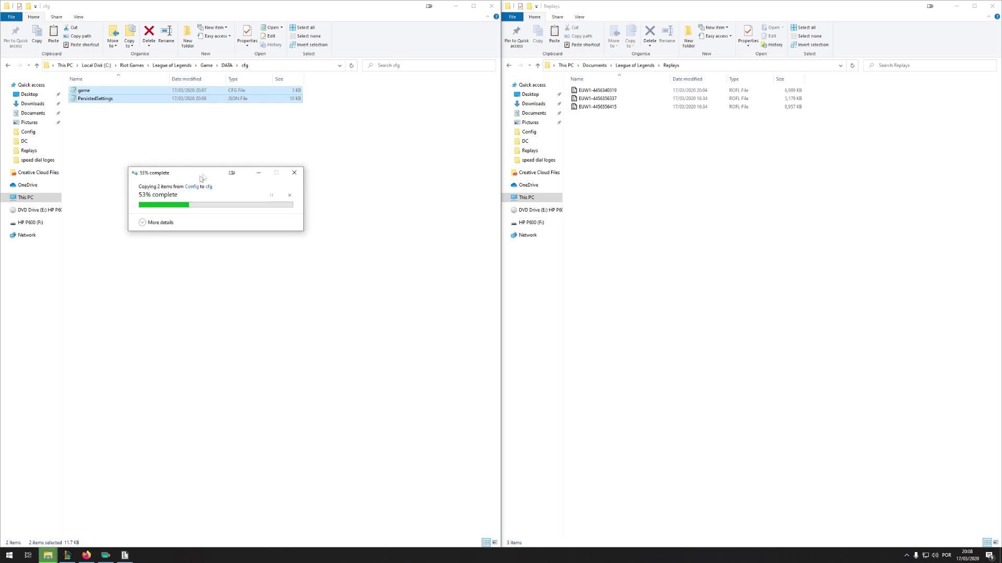
click(233, 122)
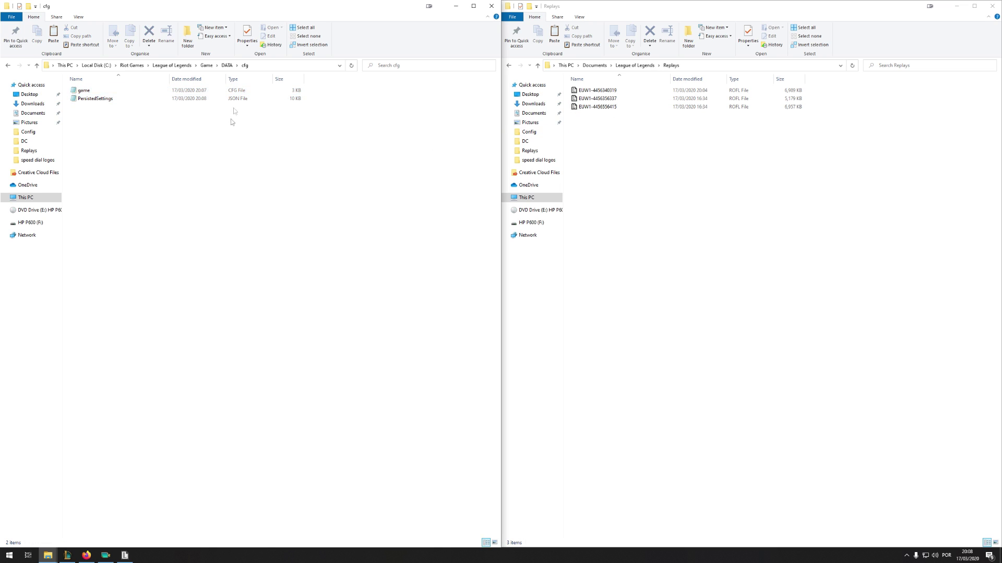
click(206, 65)
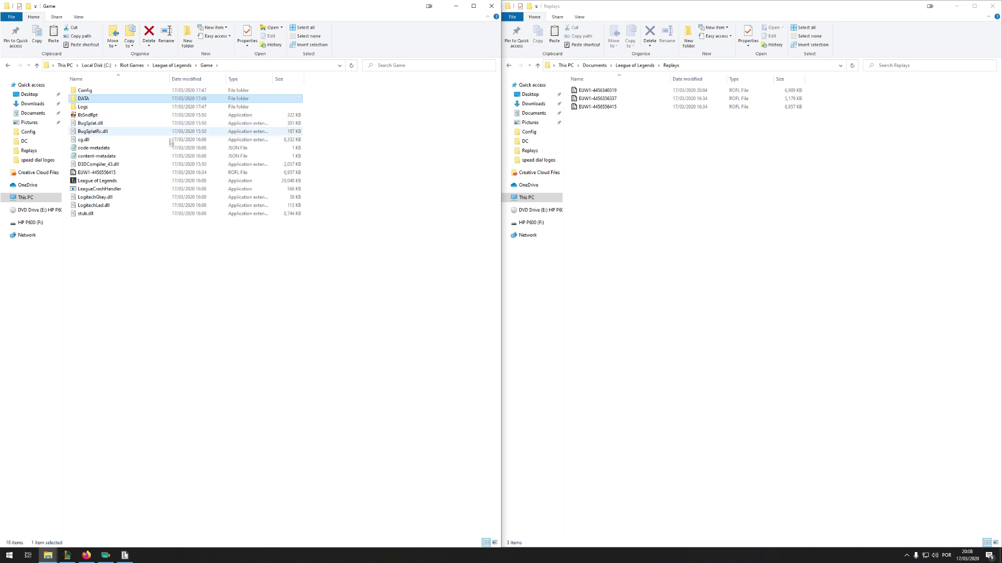
click(93, 139)
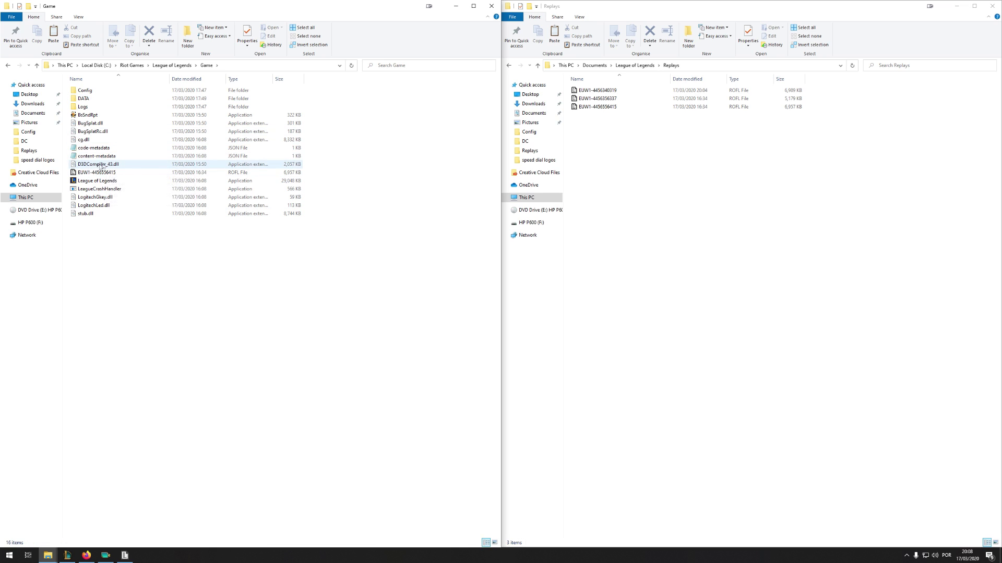
double_click(605, 107)
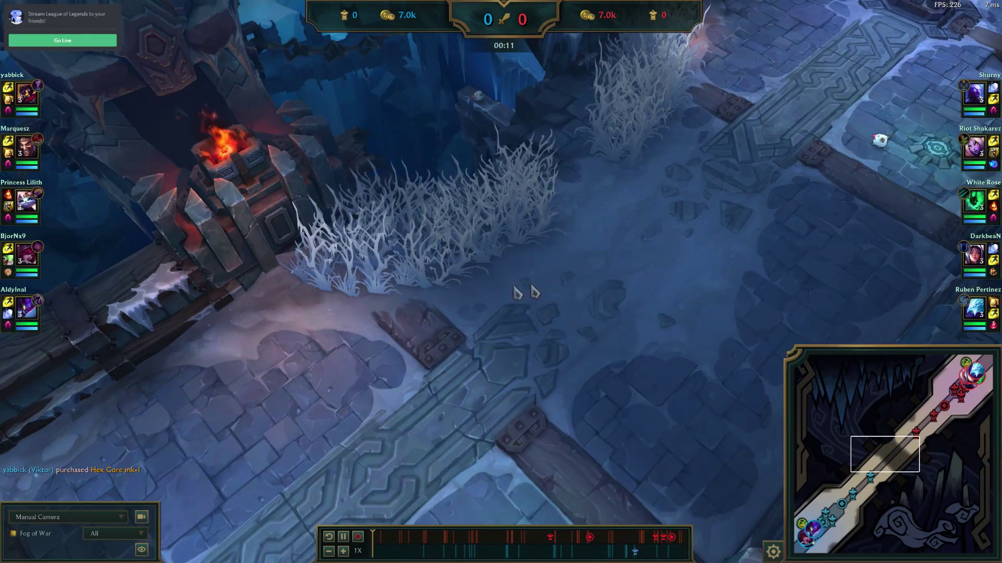
Switch the replay's fog of war to the Red team's vision and go back to the Game and Replays folders
key(f)
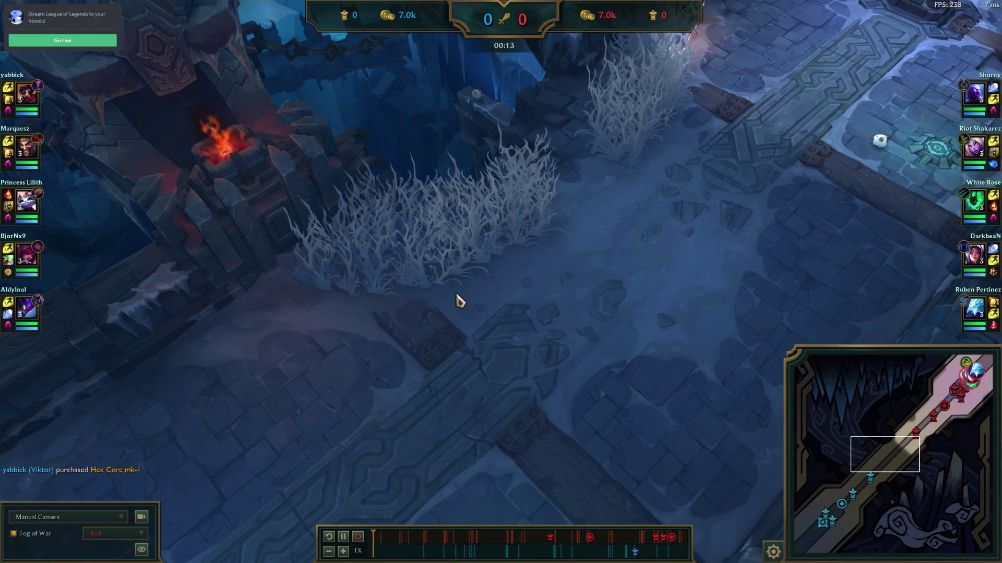
key(alt+Tab)
click(587, 228)
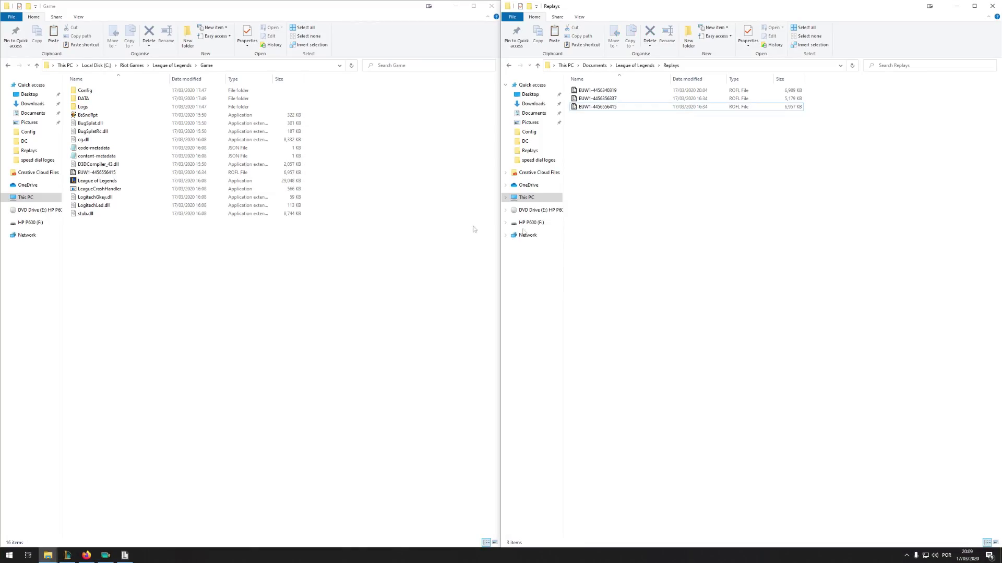
Minimize the Replays folder, open the desktop copy of PersistedSettings, and go to the Input.ini GameEvents section at its end
click(955, 8)
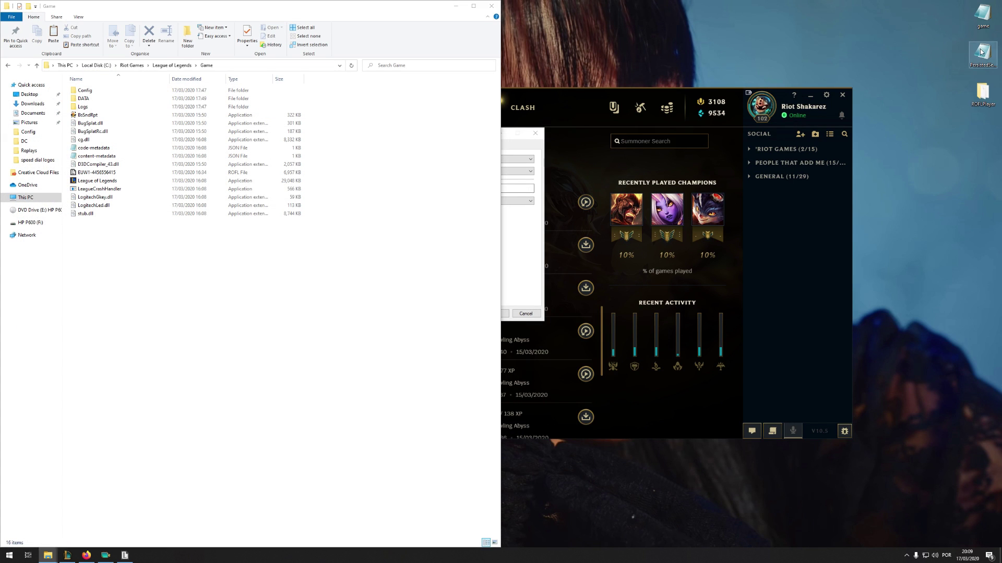
double_click(983, 52)
scroll(556, 197, down, 20)
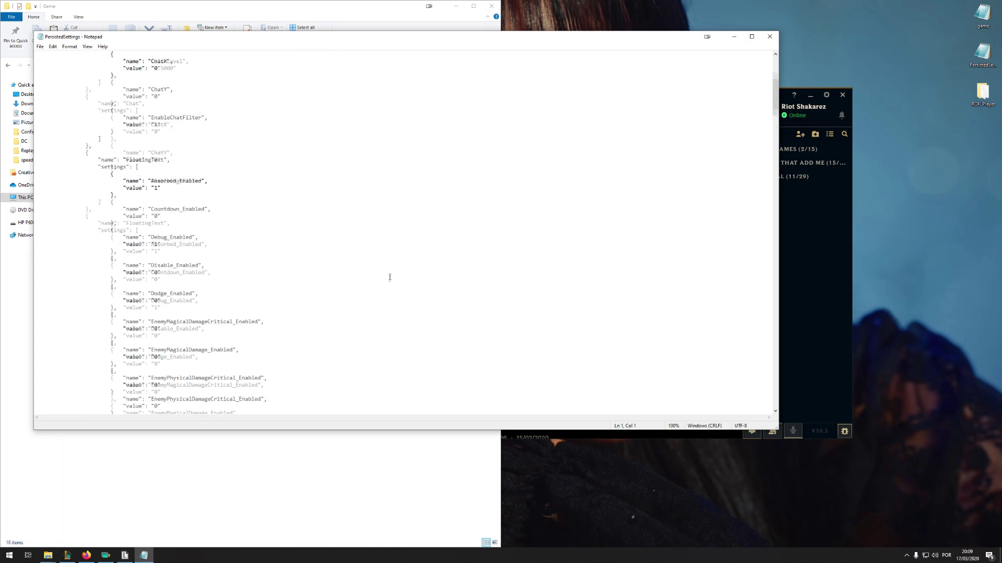
scroll(476, 290, down, 20)
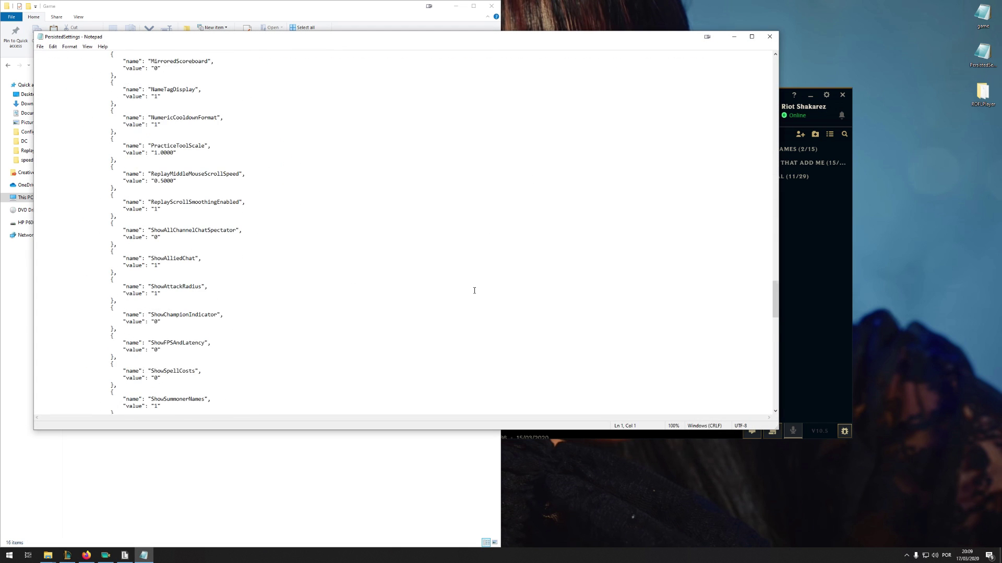
scroll(360, 269, down, 9)
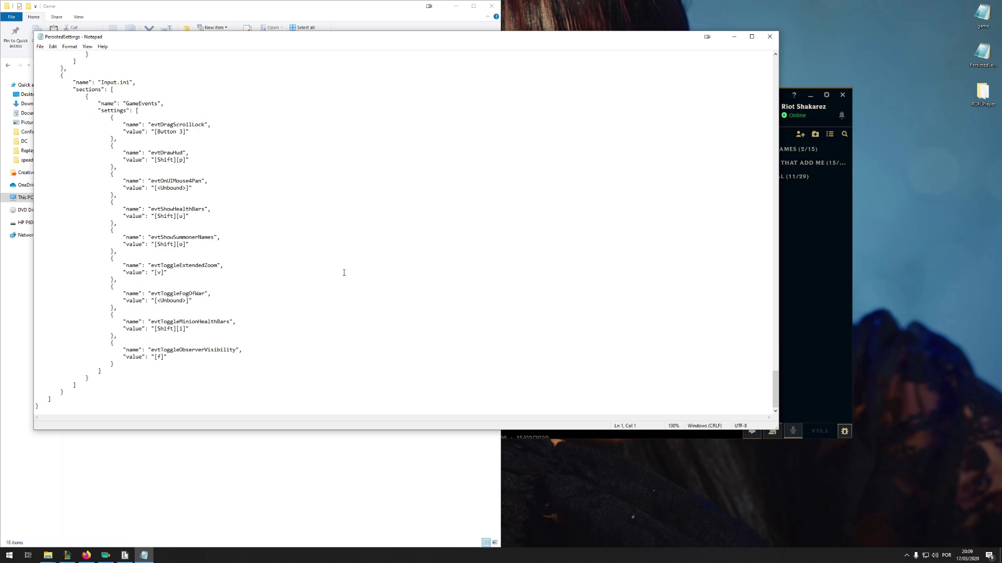
Examine the key bindings for evtDrawHud, evtShowHealthBars, evtDragScrollLock and evtToggleExtendedZoom by highlighting their entries
drag(155, 161, 189, 161)
click(156, 161)
drag(152, 216, 189, 216)
click(189, 216)
drag(152, 125, 190, 135)
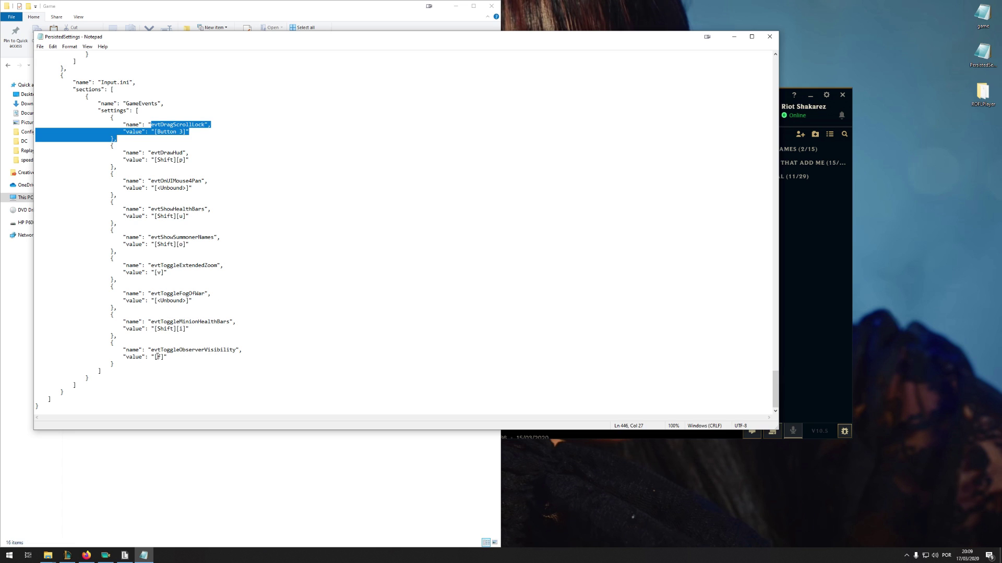
drag(148, 273, 36, 266)
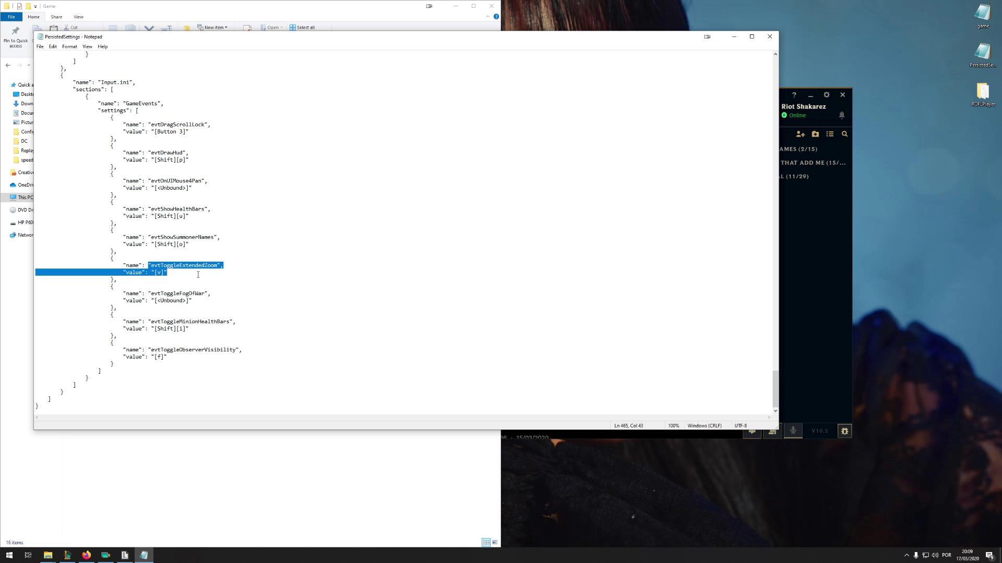
Close the PersistedSettings file and bring up the League of Legends client's match history
click(175, 276)
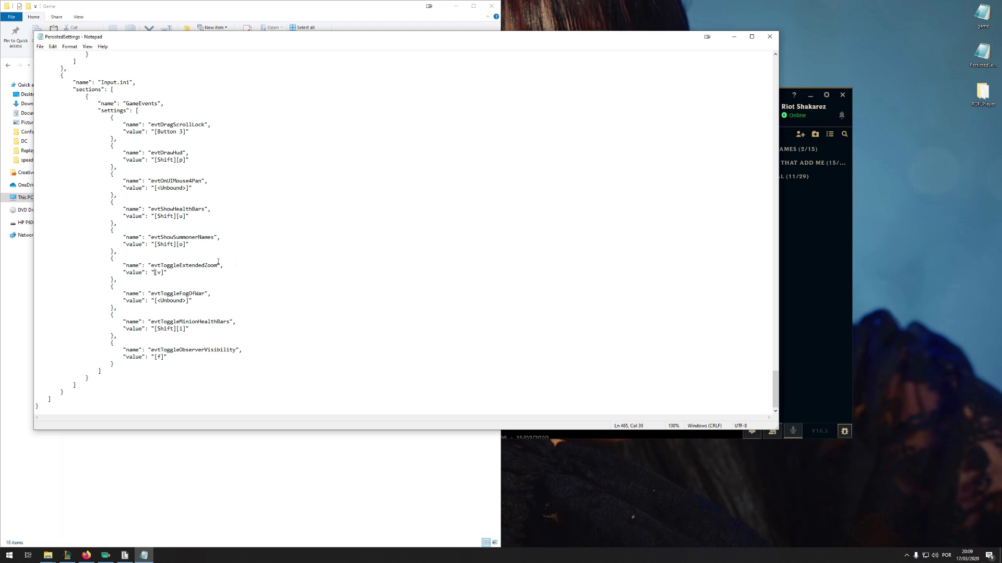
click(770, 37)
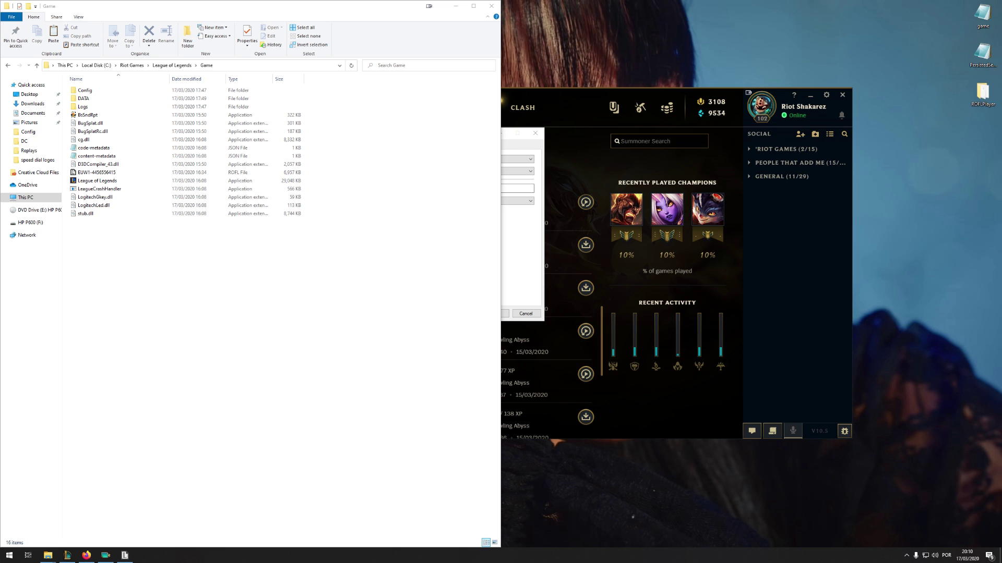
click(504, 101)
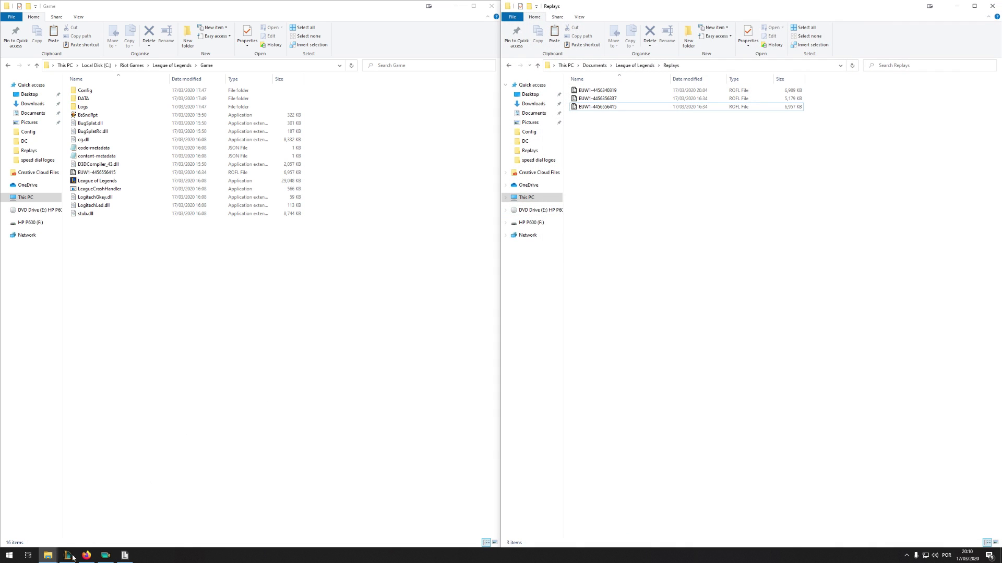
click(67, 555)
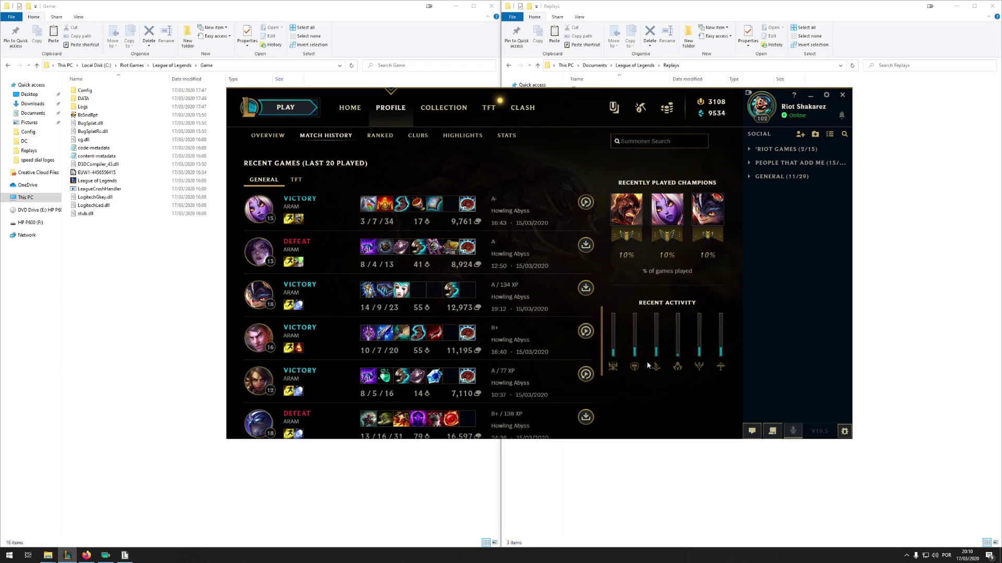
mouse_move(613, 366)
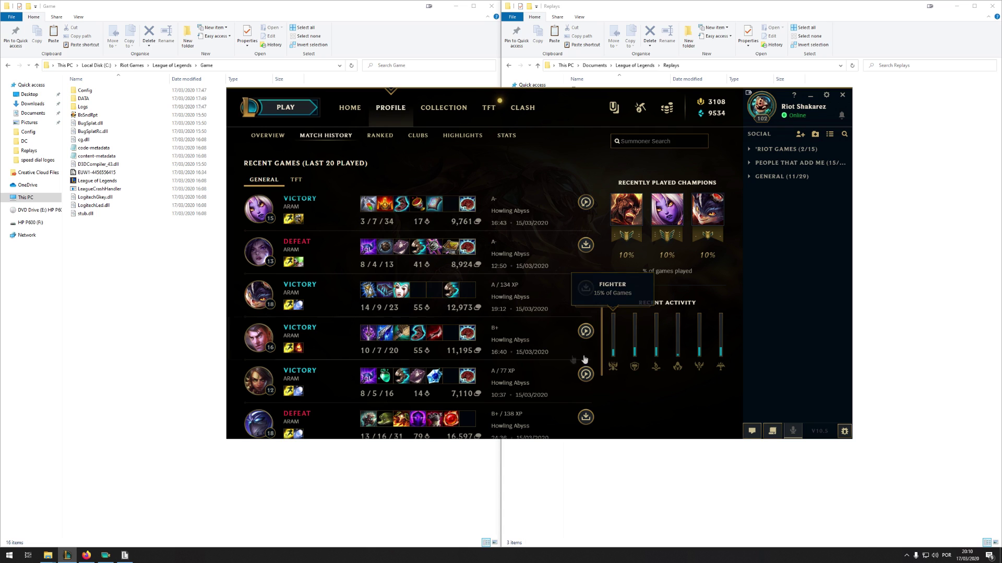
Copy the Game folder from the League of Legends installation folder and go to the root of Local Disk (C:)
click(157, 369)
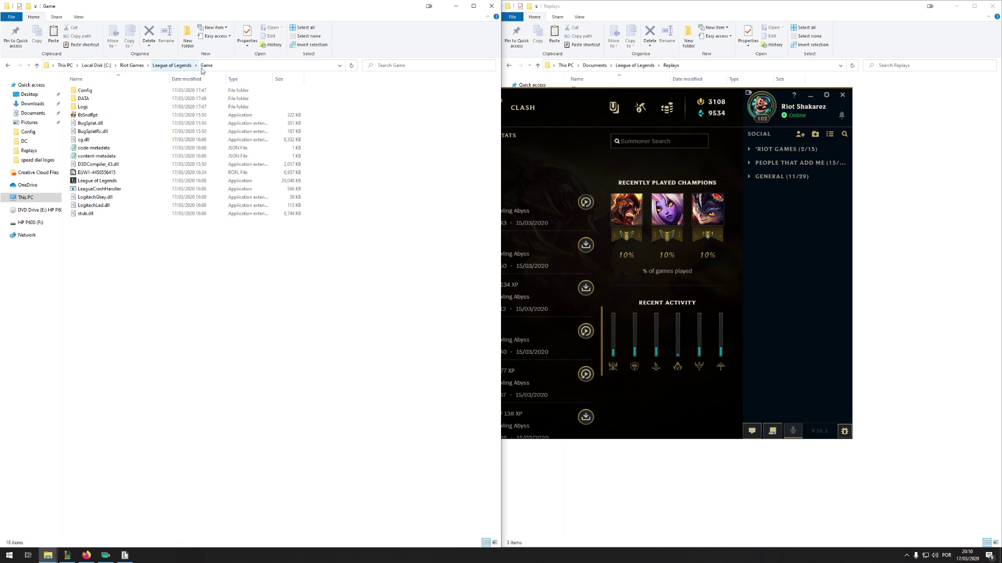
click(176, 66)
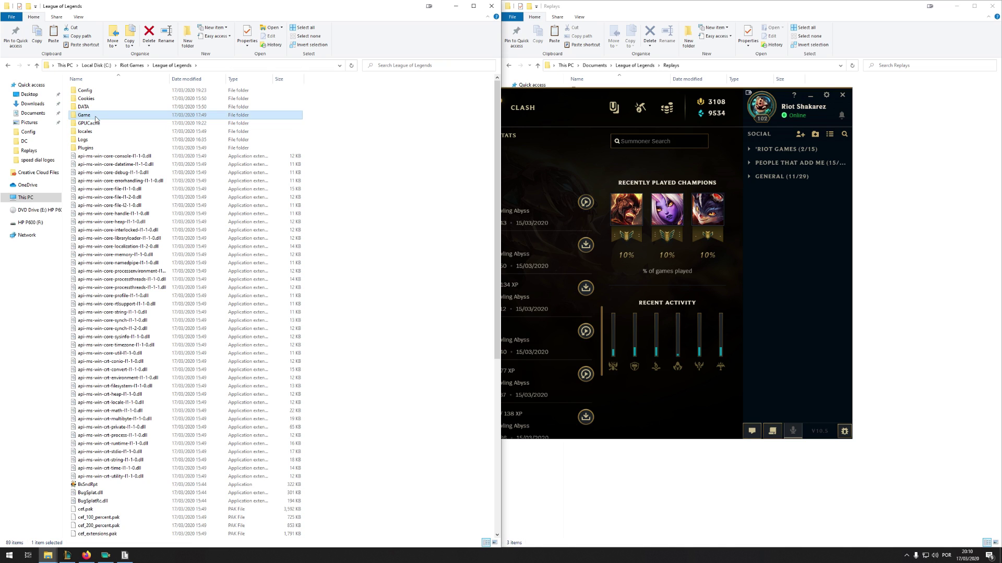
click(131, 66)
click(97, 65)
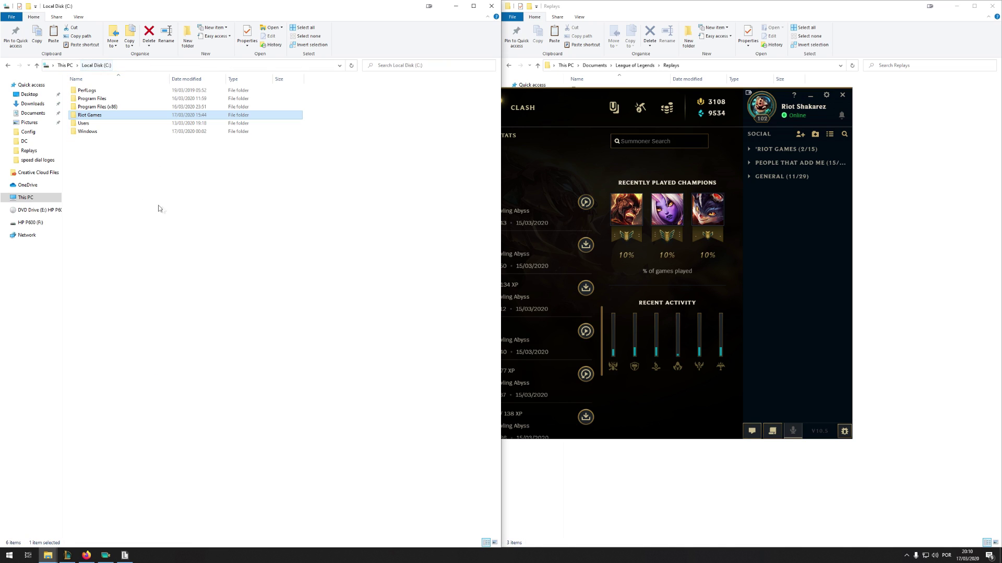
Create a folder named League 10.5 on Local Disk (C:) and paste the copied Game folder into it
right_click(192, 218)
mouse_move(245, 300)
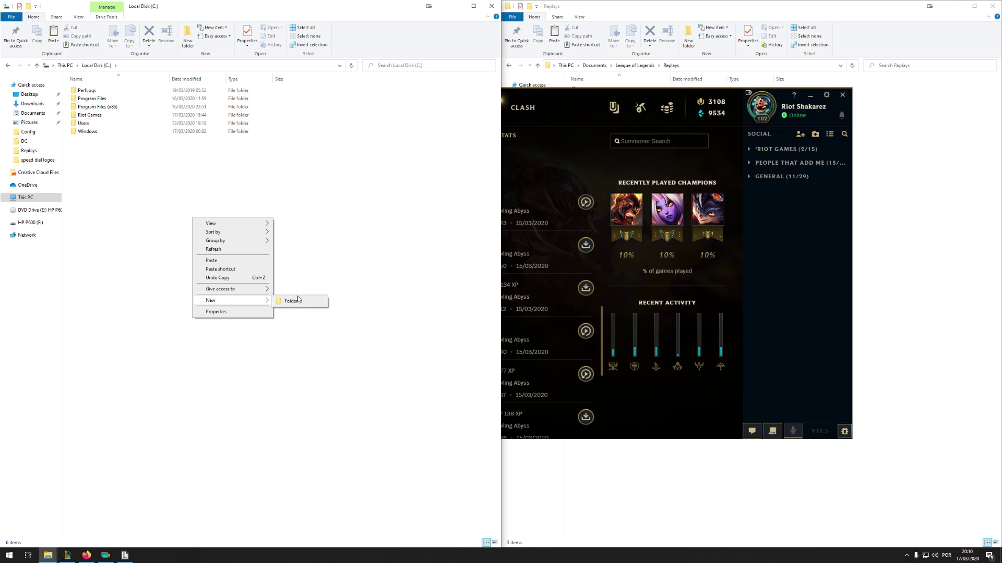
click(298, 301)
text(League Clie)
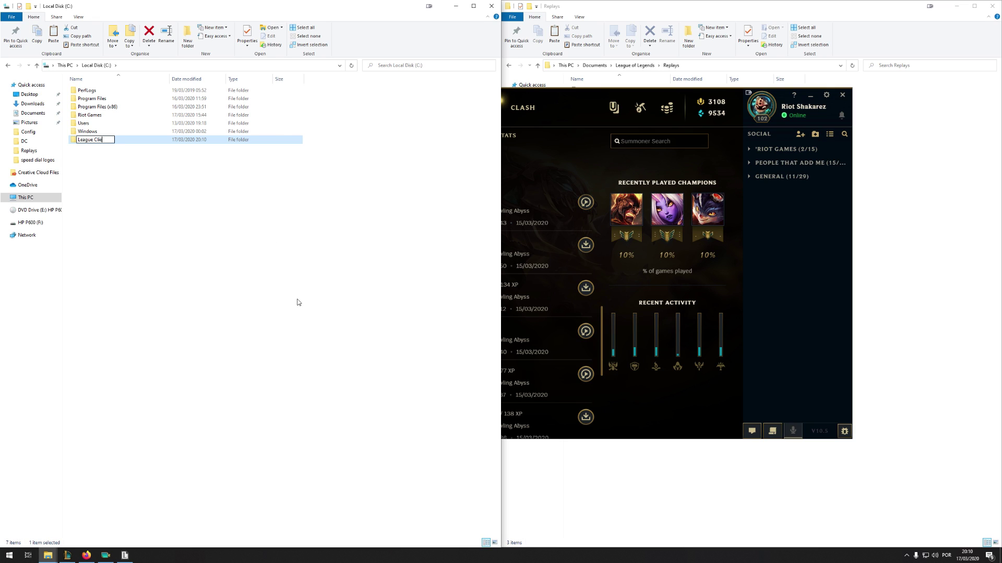
text(nt 10.)
key(BackSpace)
key(BackSpace)
key(BackSpace)
key(BackSpace)
key(BackSpace)
key(BackSpace)
key(BackSpace)
key(BackSpace)
text(10.5)
key(Return)
double_click(100, 141)
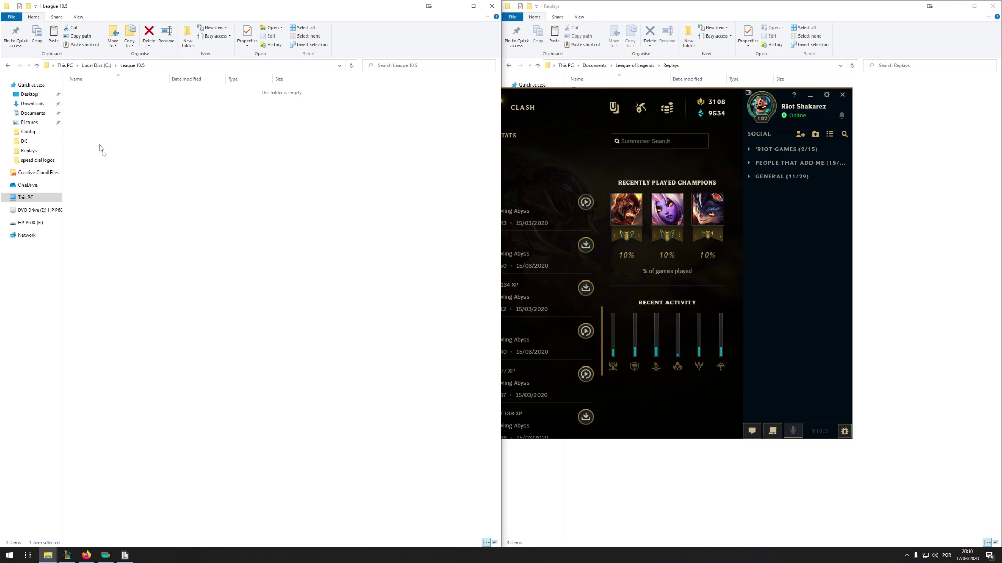
key(ctrl+v)
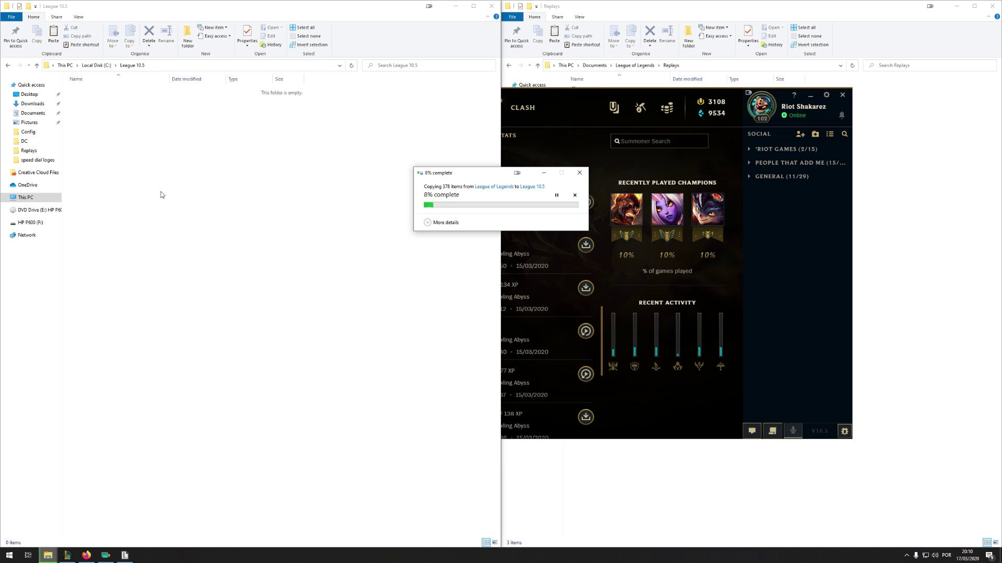
Add an executable entry named Patch 10.5 in ROFL Player Settings, targeting League of Legends.exe in C:\League 10.5\Game
click(125, 555)
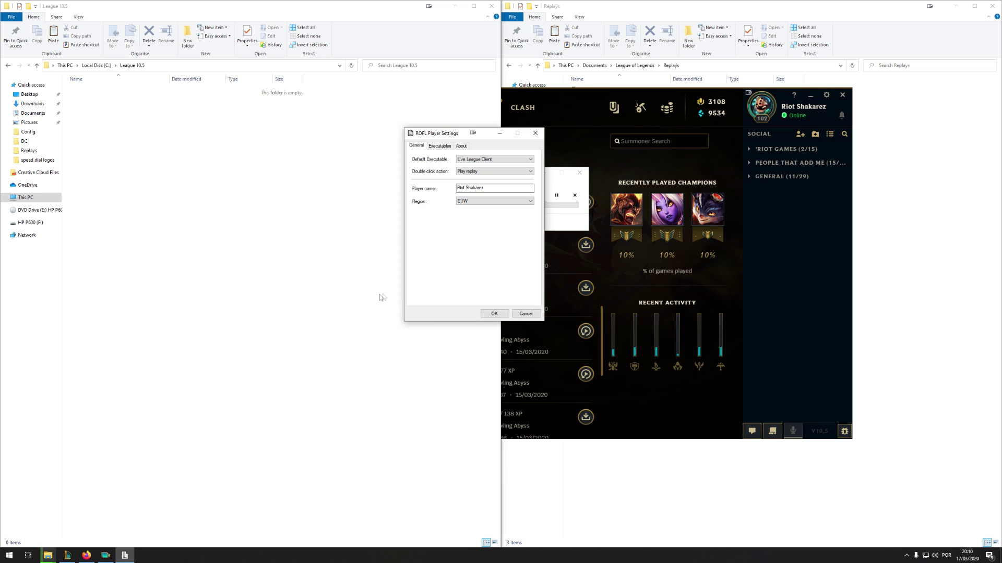
click(439, 146)
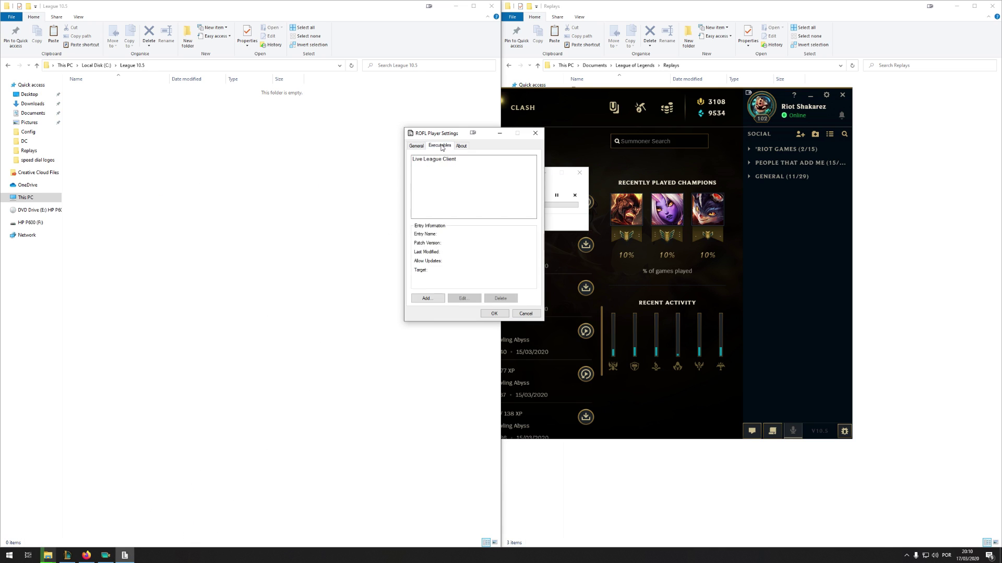
click(428, 299)
text(109)
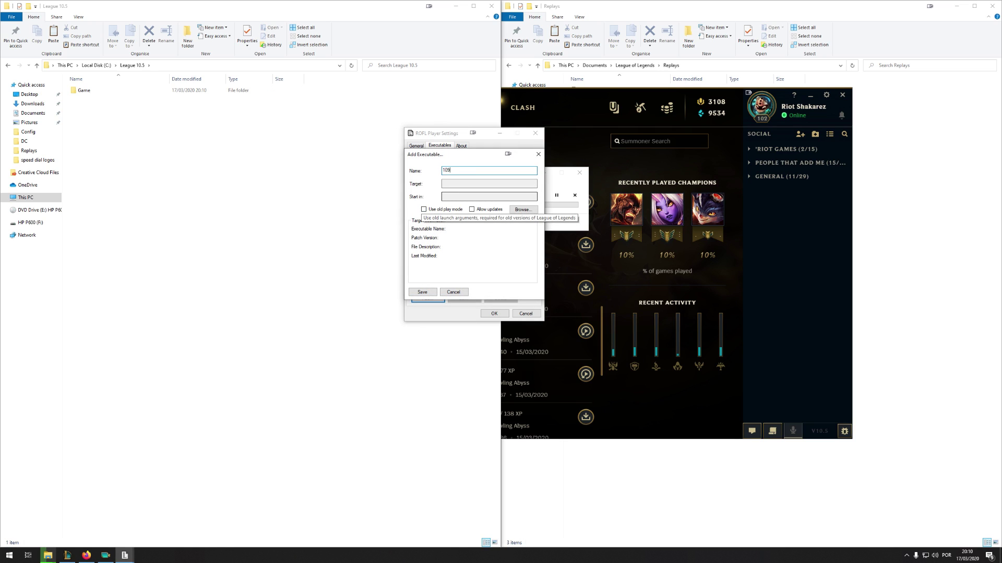
text(atch 10.5)
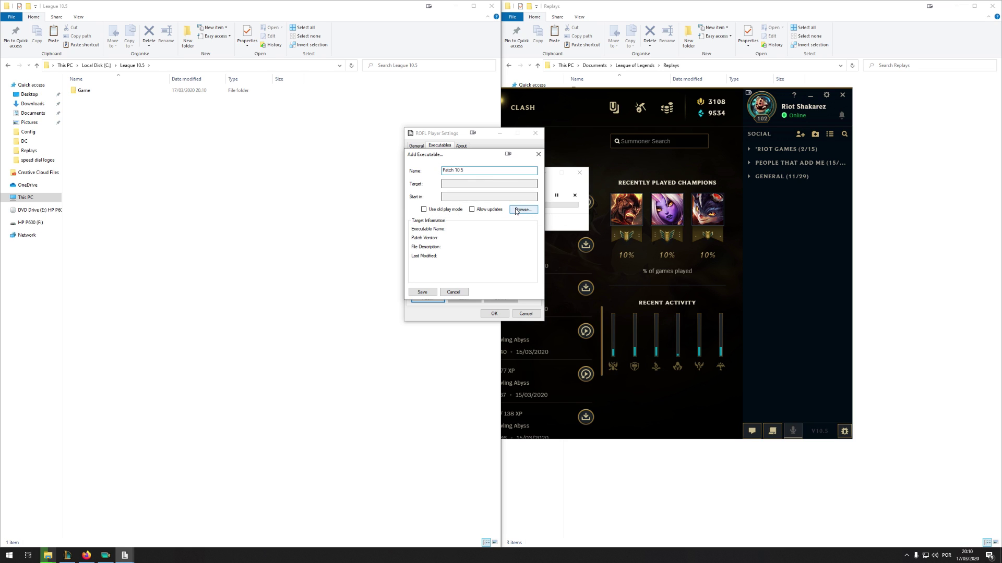
click(522, 209)
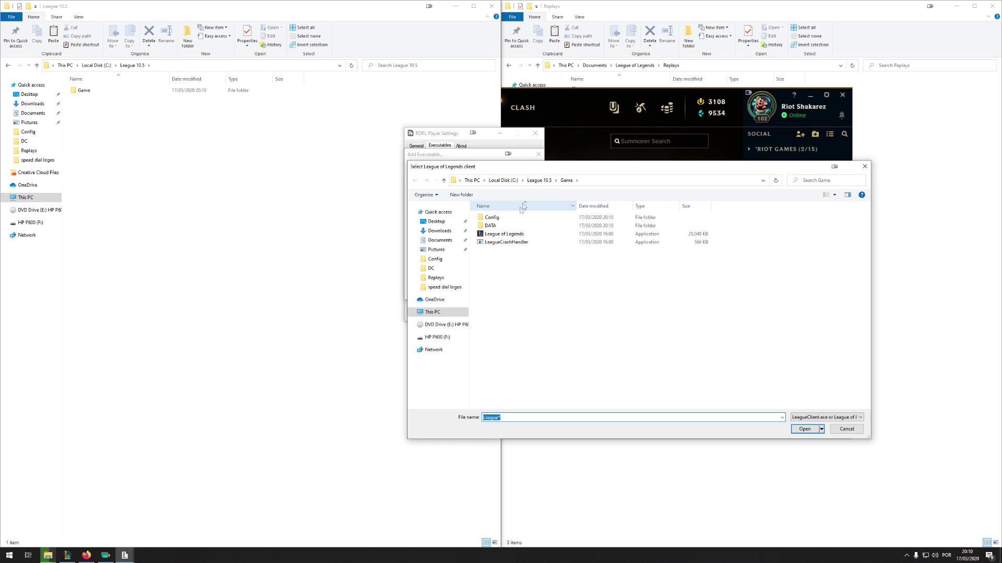
double_click(507, 234)
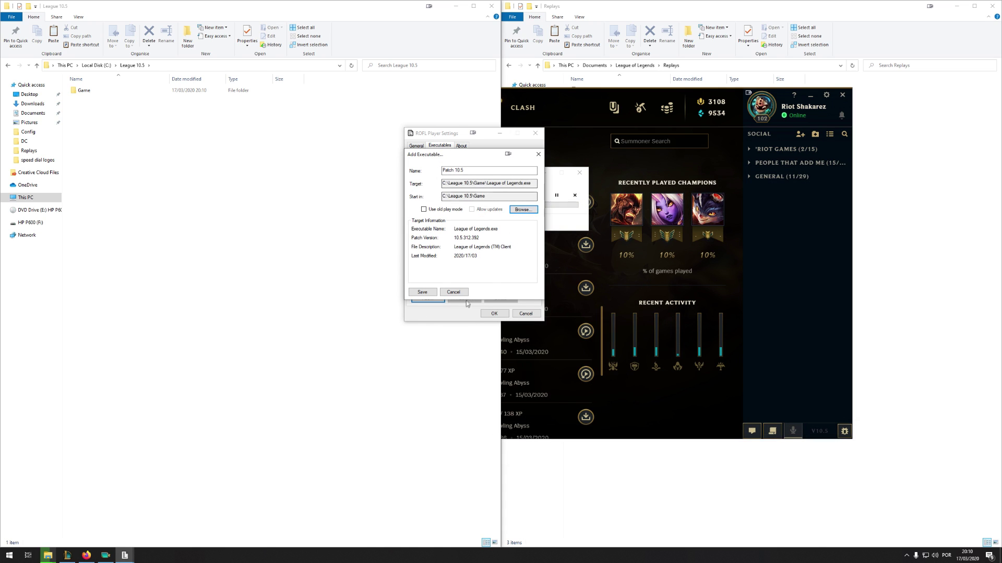
click(423, 292)
Compare the entry information of the Live League Client and Patch 10.5 executables
click(424, 159)
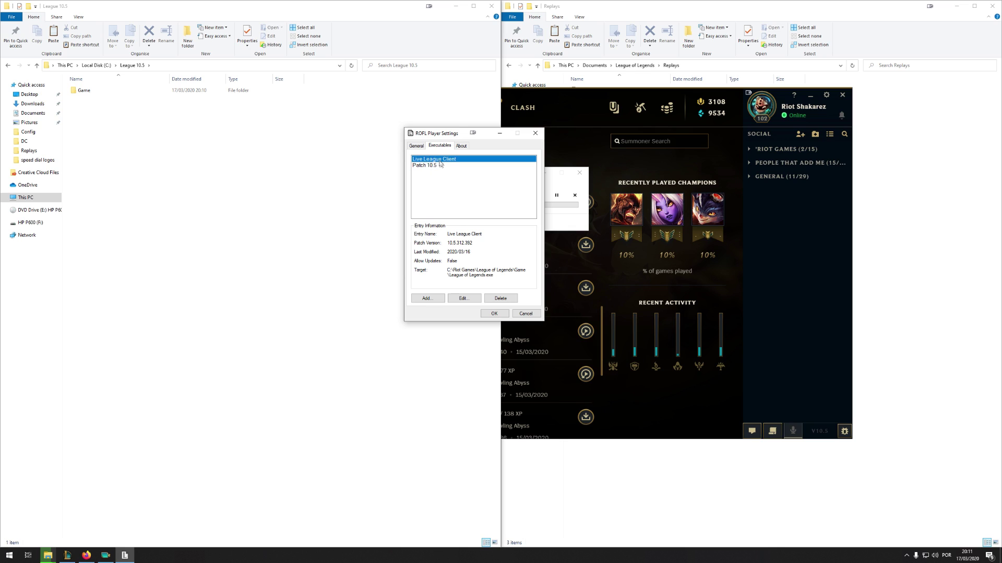
click(428, 165)
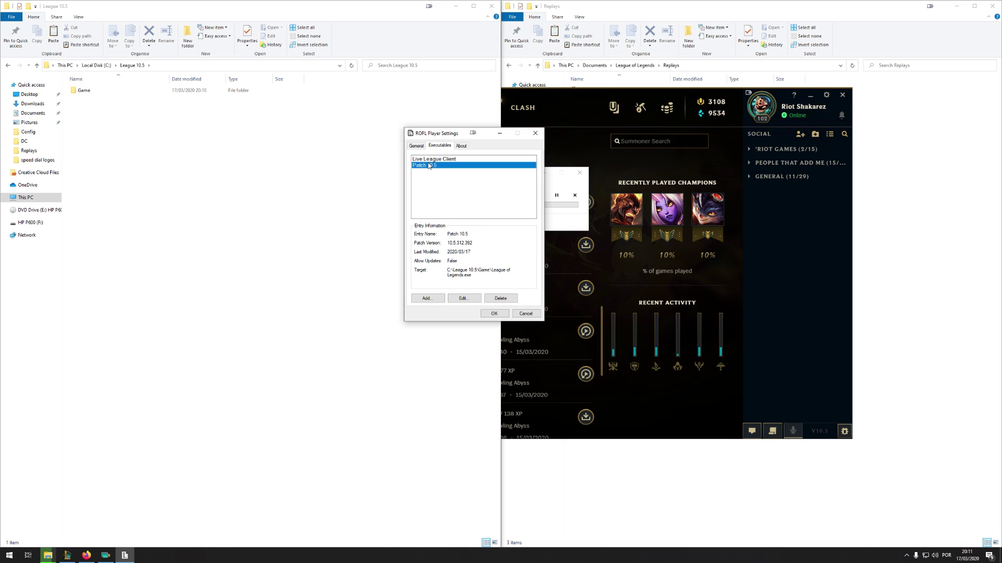
click(428, 159)
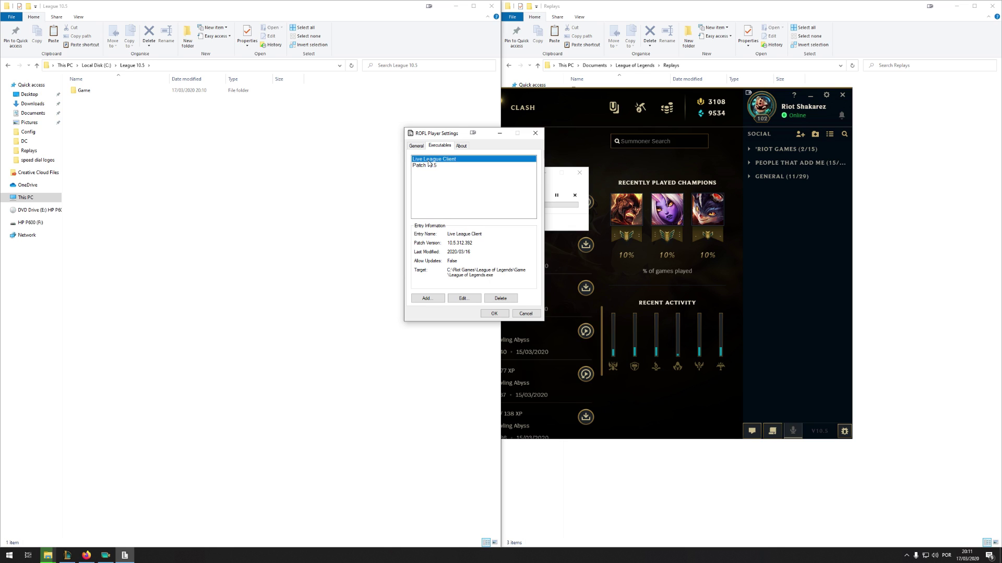
click(427, 166)
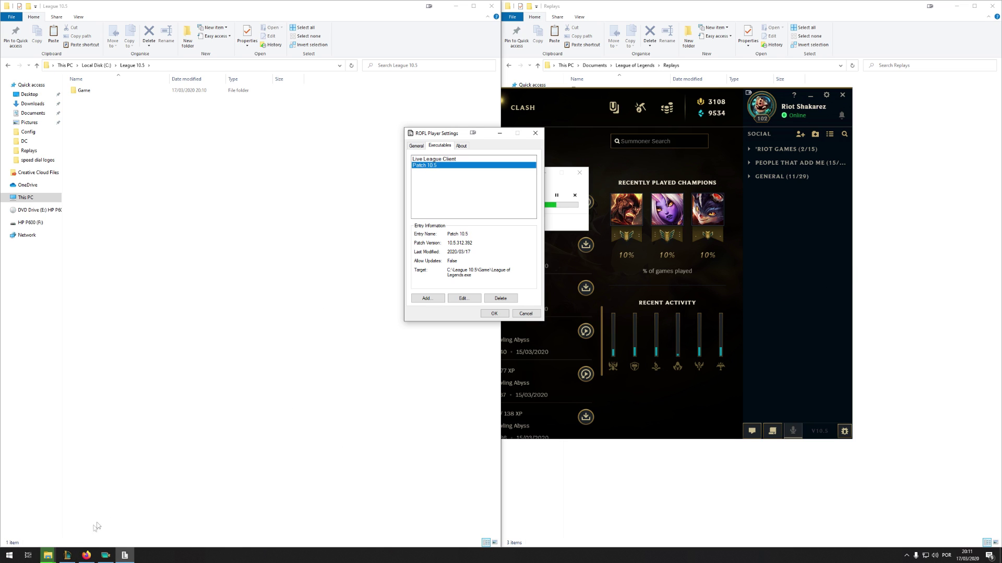
Switch to Firefox, look through the old League of Legends clients offered on replays.xyz, and minimize the browser
click(87, 554)
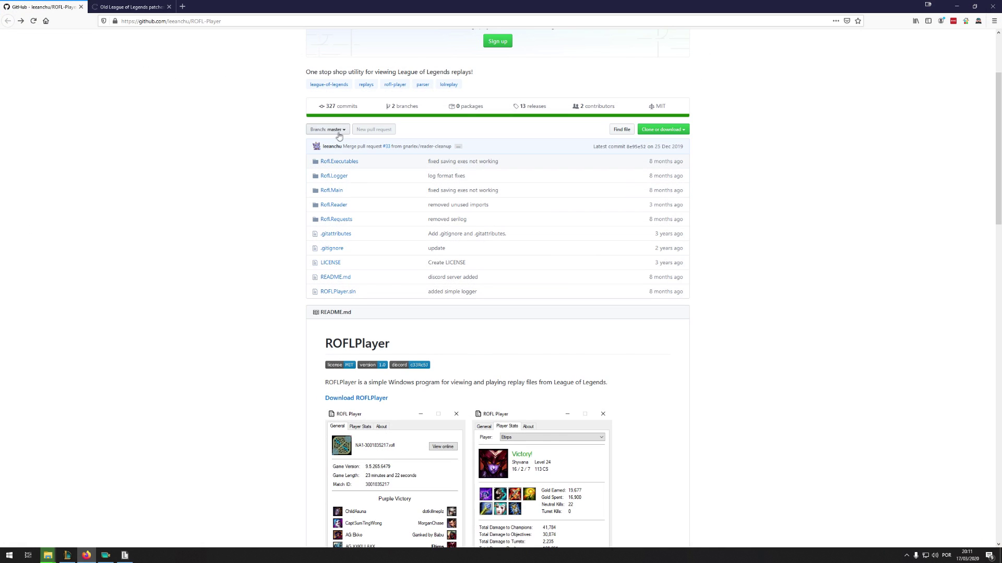
click(130, 8)
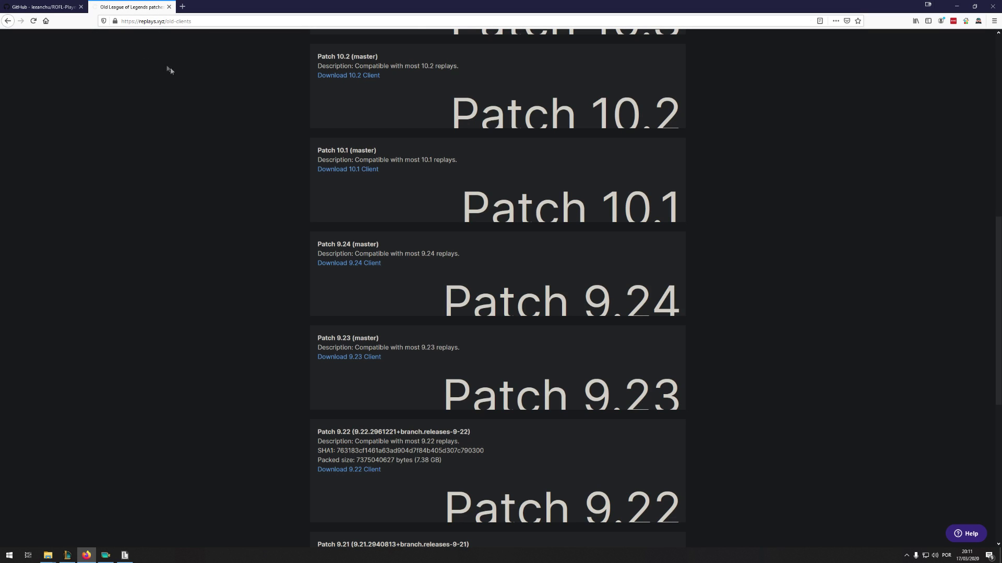
scroll(223, 130, up, 8)
scroll(263, 125, down, 3)
scroll(263, 124, down, 10)
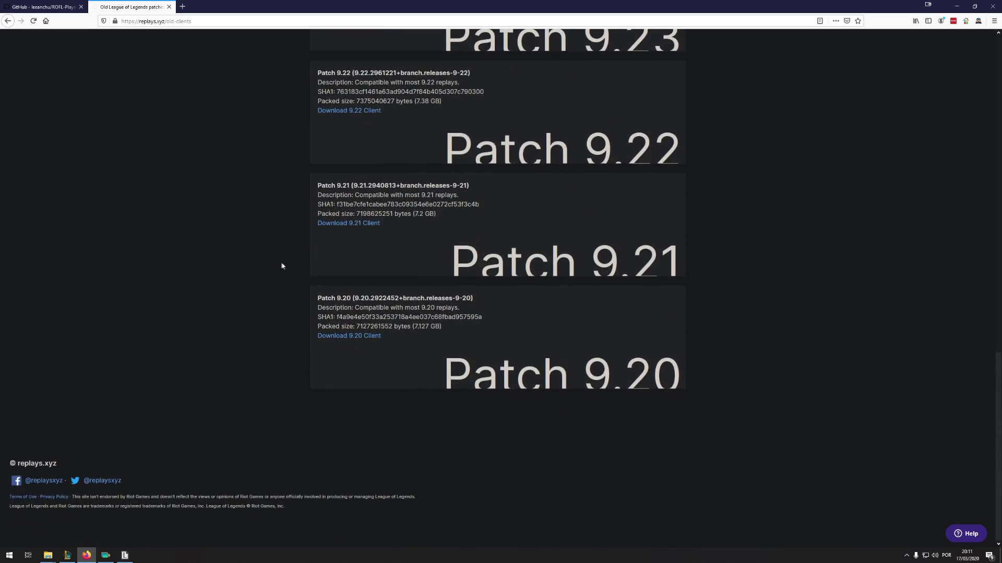
scroll(286, 222, up, 12)
scroll(324, 245, down, 5)
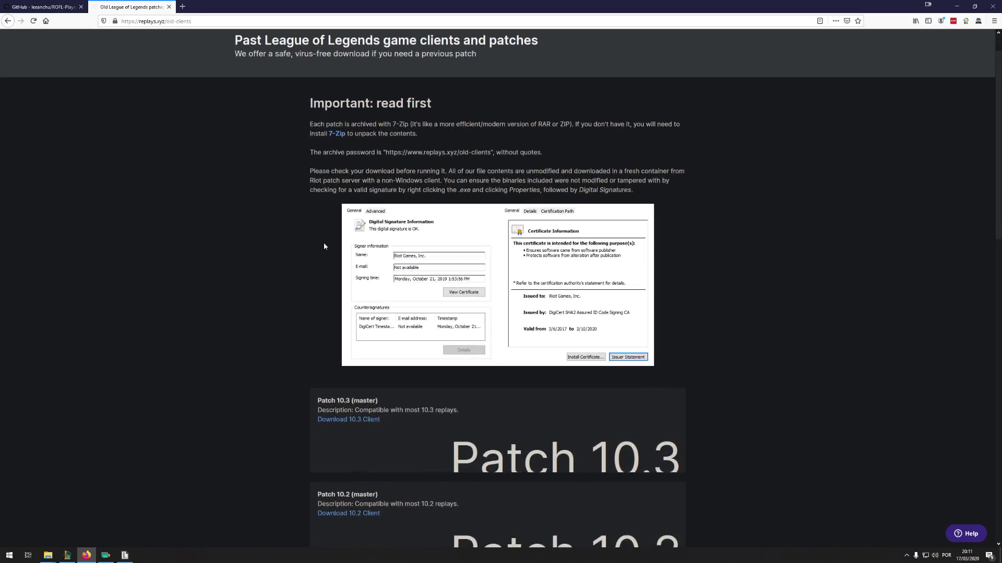
scroll(323, 246, down, 3)
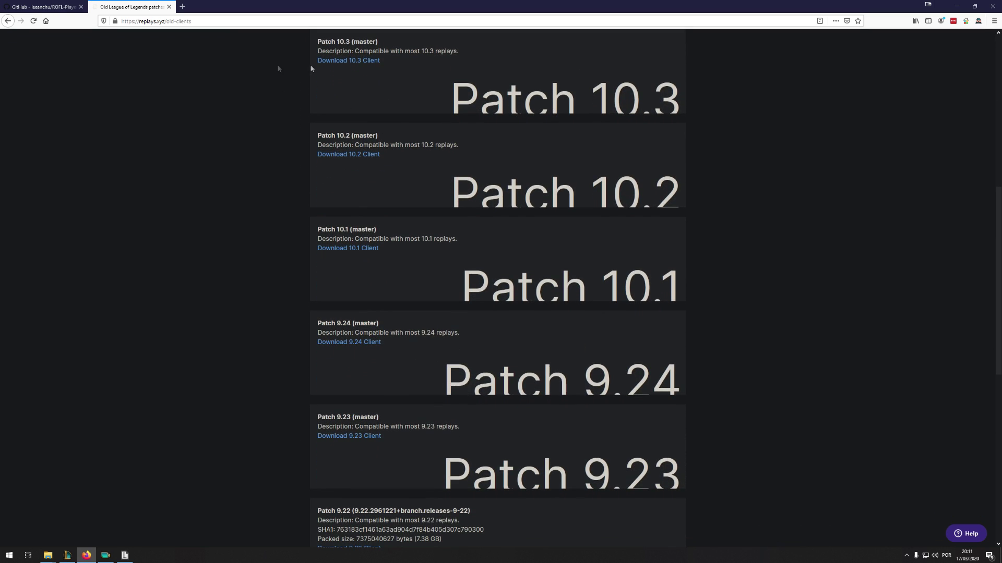
click(957, 6)
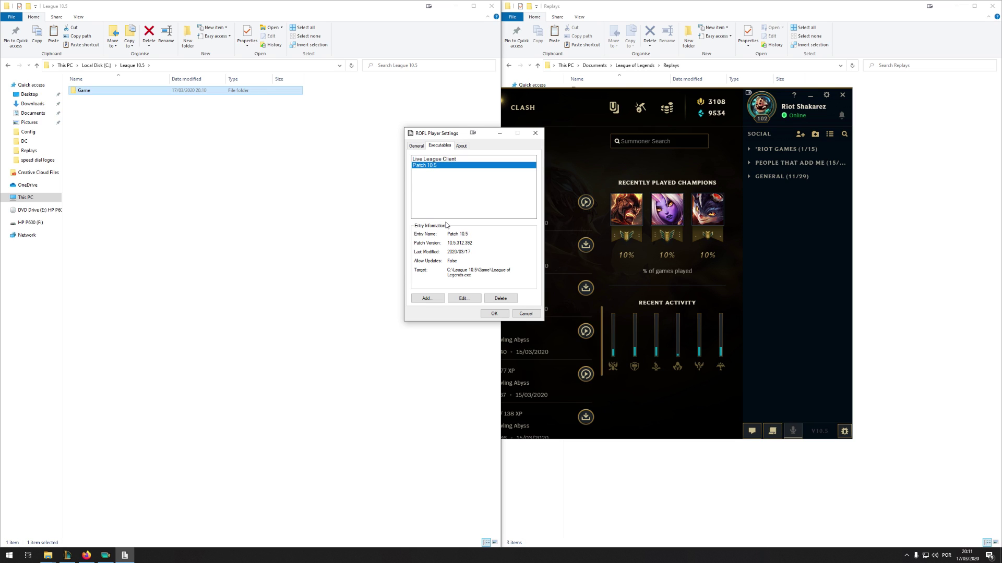
Accept the ROFL Player settings and bring the League of Legends client back to the front
click(494, 313)
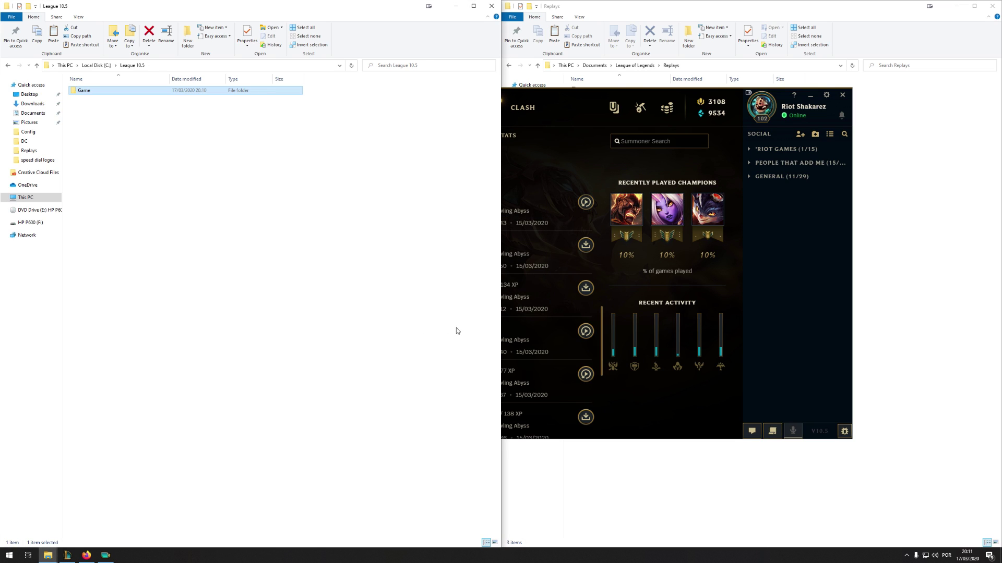
click(511, 209)
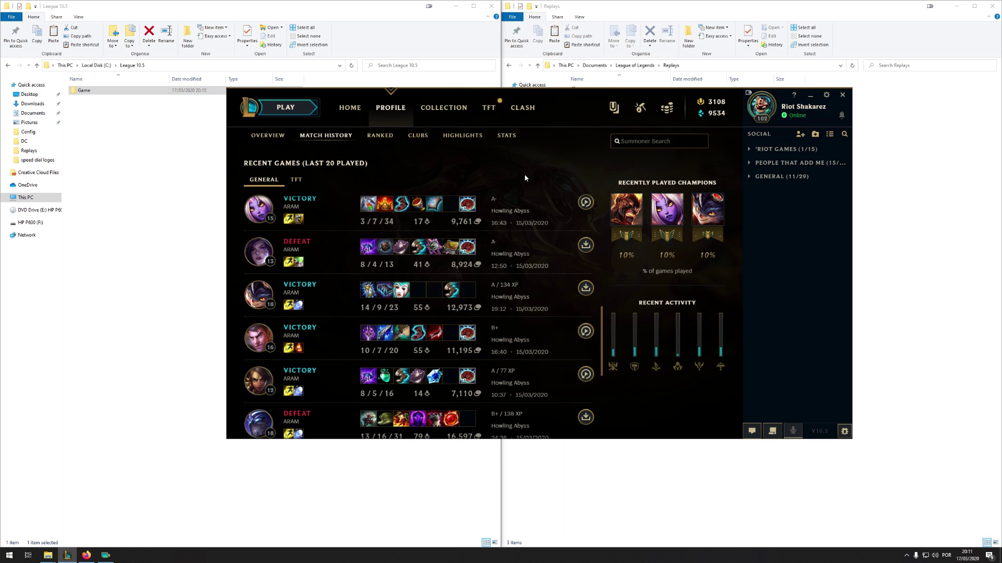